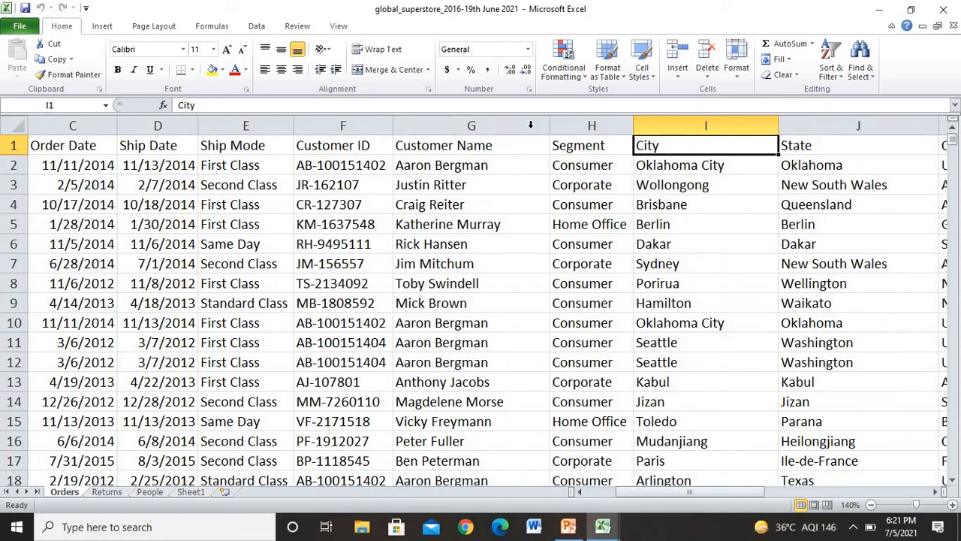
Step: Turn on filtering for the Orders header row and check the values listed in the Segment filter
{"action": "left_click", "coordinate": [605, 147]}
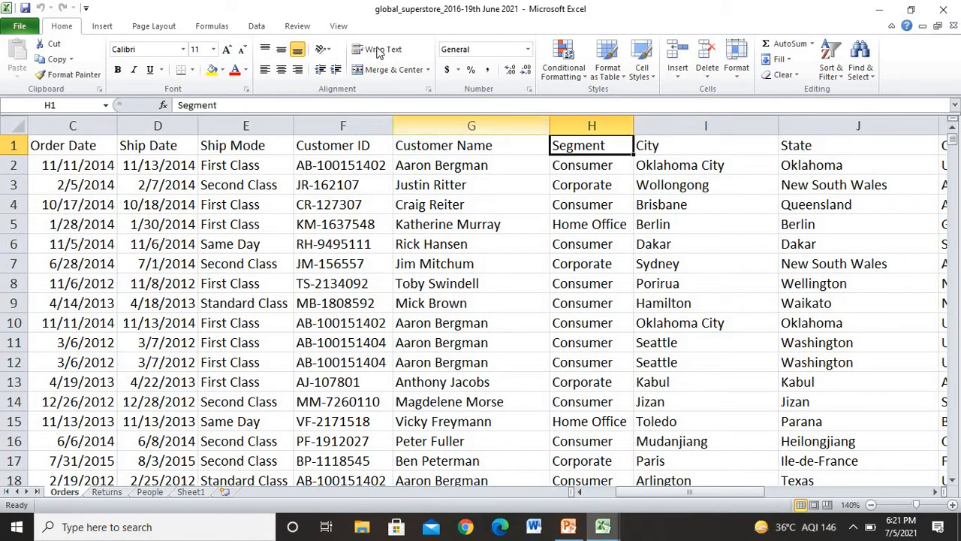
{"action": "left_click", "coordinate": [256, 25]}
{"action": "left_click", "coordinate": [366, 59]}
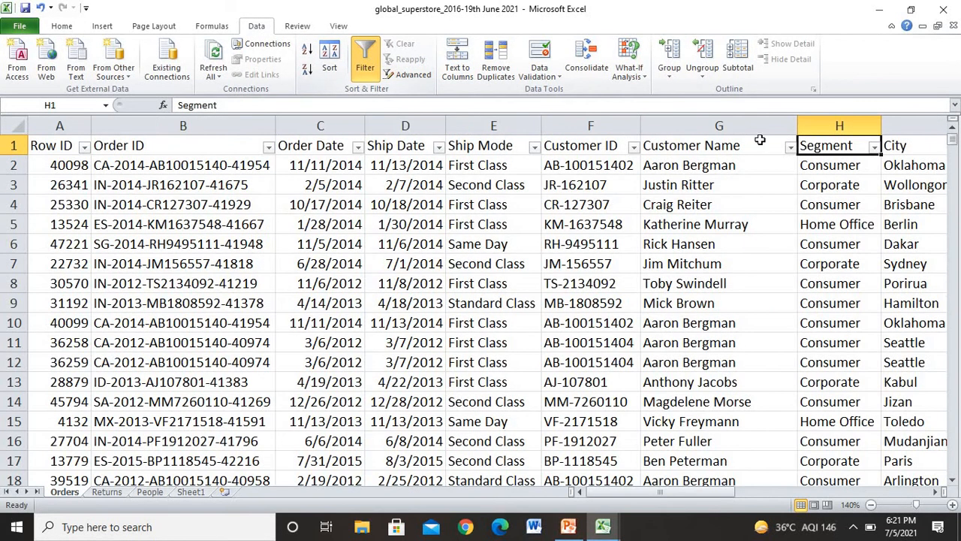
{"action": "key", "text": "alt+Down"}
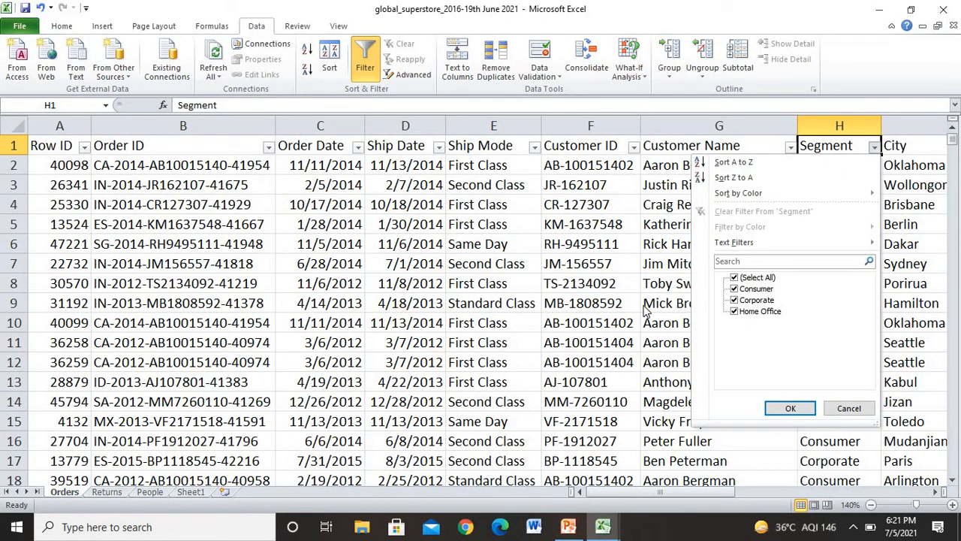
{"action": "left_click", "coordinate": [794, 410]}
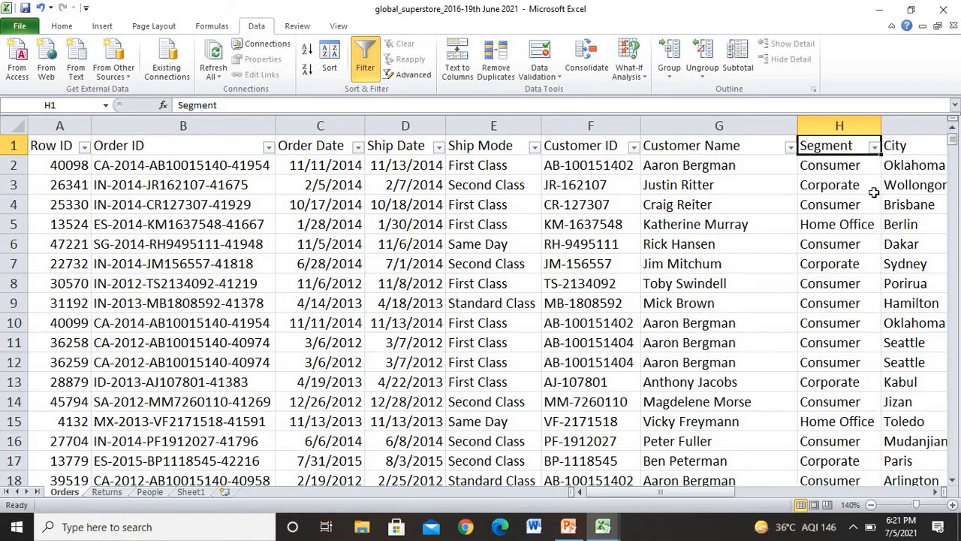
Step: Review the Orders column headers from City to Category and check the values listed in the Category filter
{"action": "key", "text": "Right"}
{"action": "key", "text": "Right"}
{"action": "key", "text": "Right"}
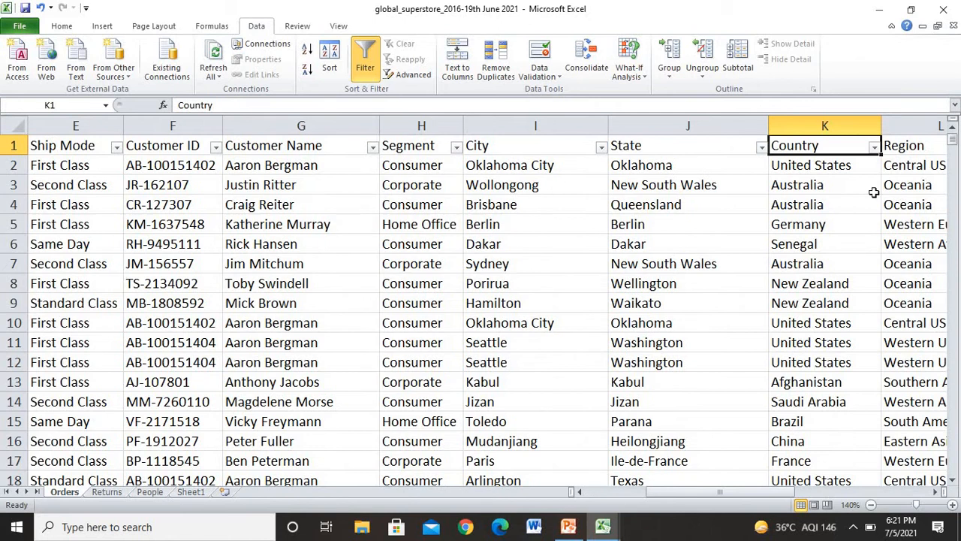
{"action": "key", "text": "Right"}
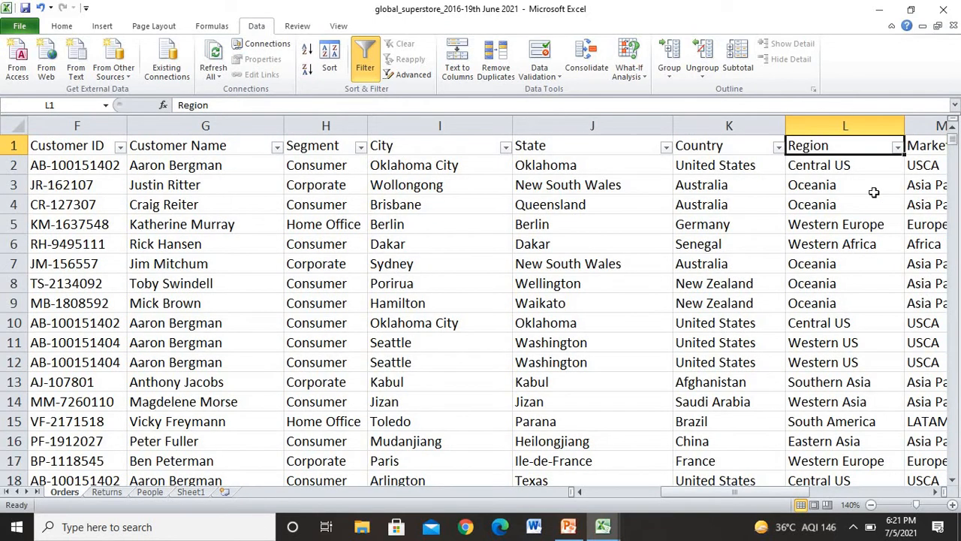
{"action": "key", "text": "Right"}
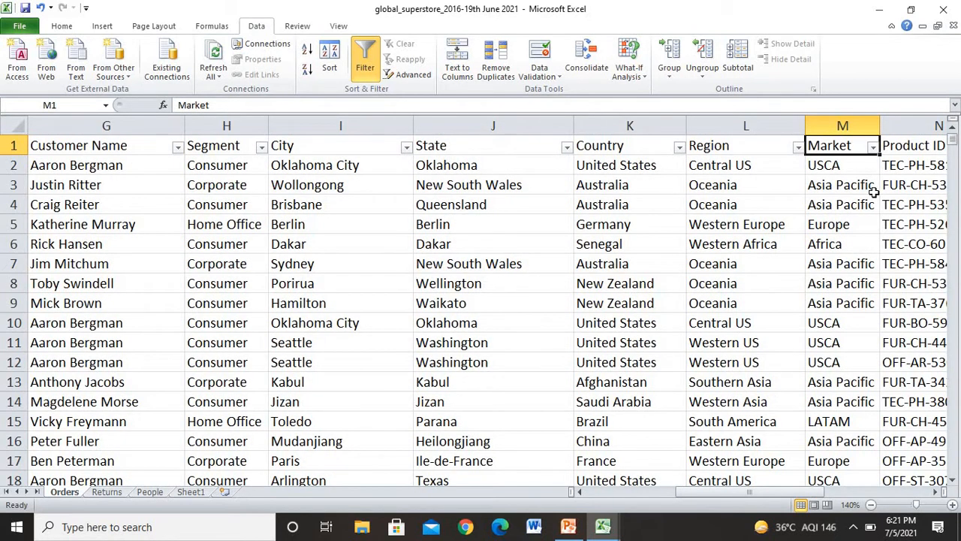
{"action": "key", "text": "Right"}
{"action": "key", "text": "Right"}
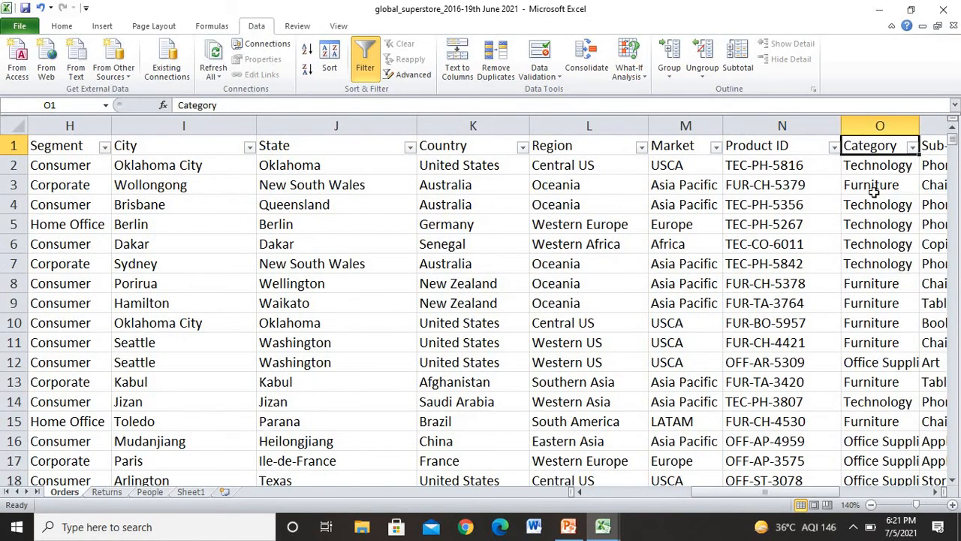
{"action": "left_click", "coordinate": [912, 147]}
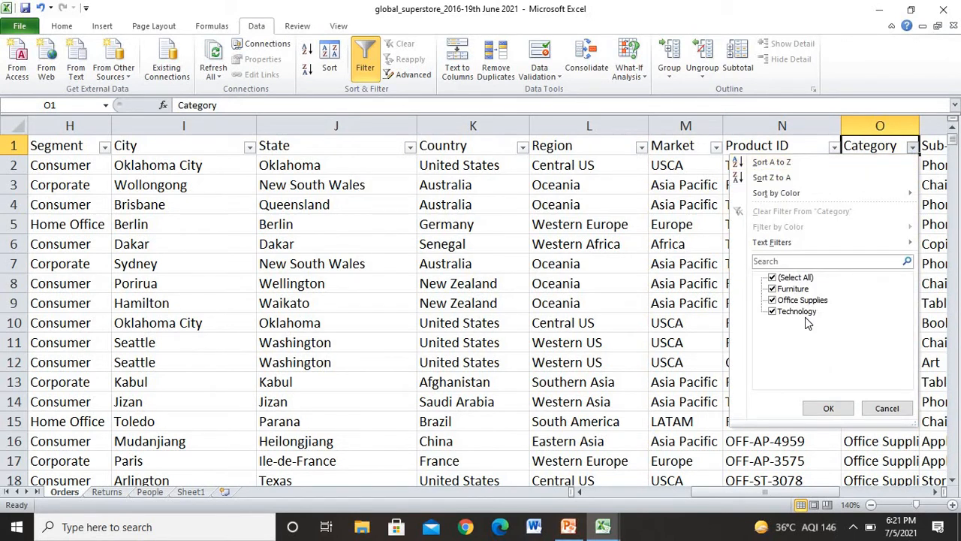
{"action": "left_click", "coordinate": [891, 407]}
Step: Review the remaining Orders column headers from Sub-Category through Sales, Discount and Profit to Order Priority
{"action": "key", "text": "Right"}
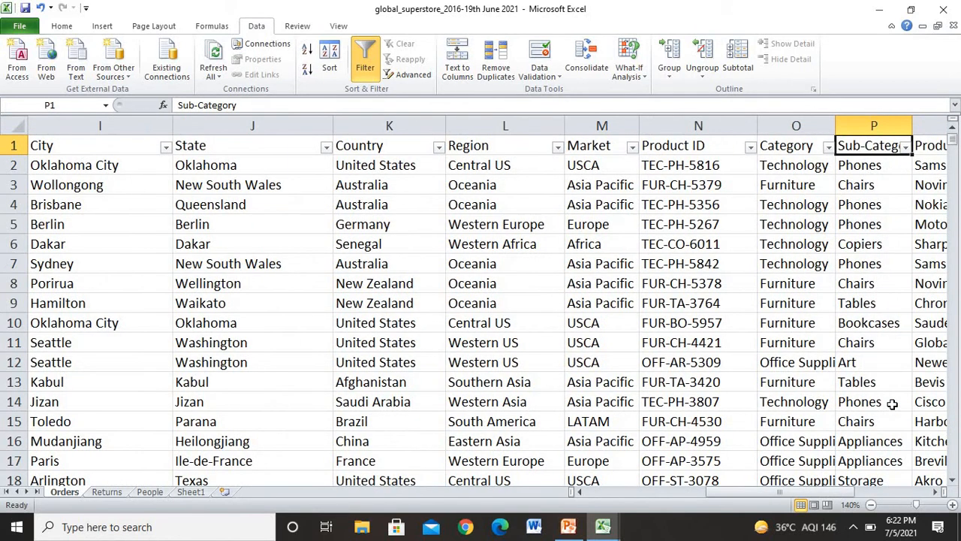
{"action": "key", "text": "Right"}
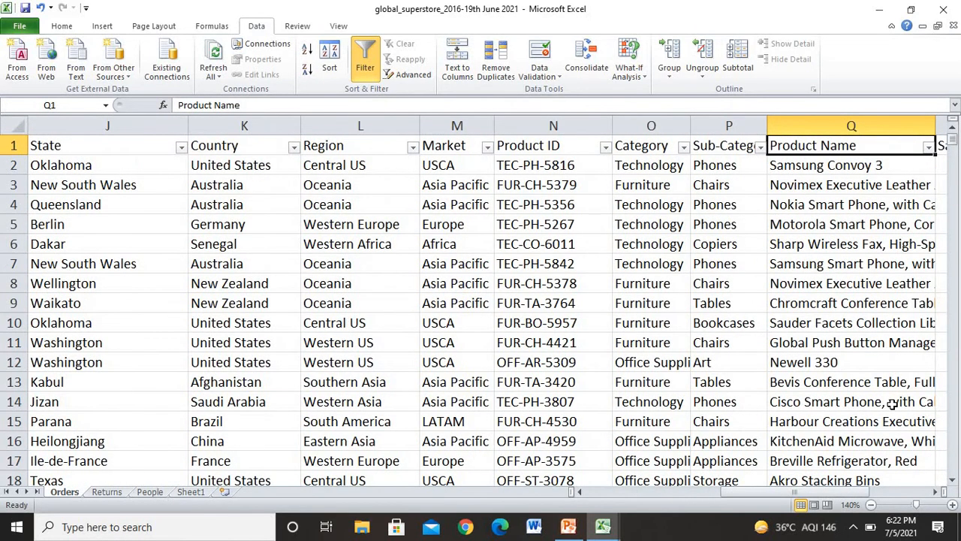
{"action": "key", "text": "Right"}
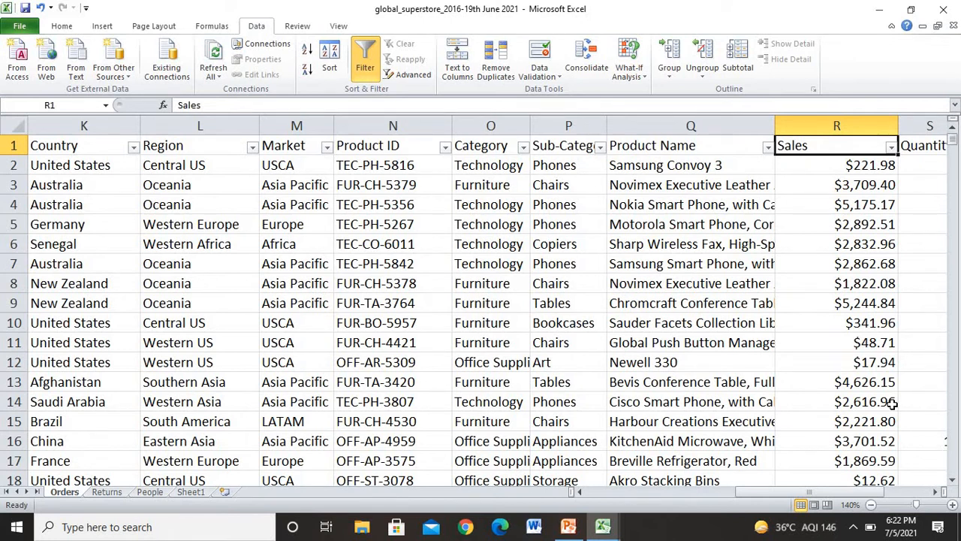
{"action": "key", "text": "Right"}
{"action": "key", "text": "Right"}
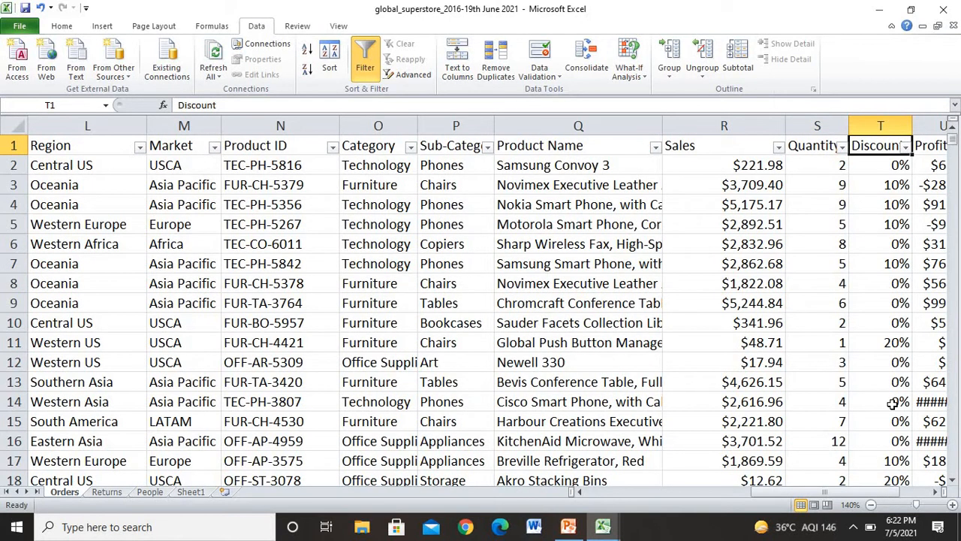
{"action": "key", "text": "Right"}
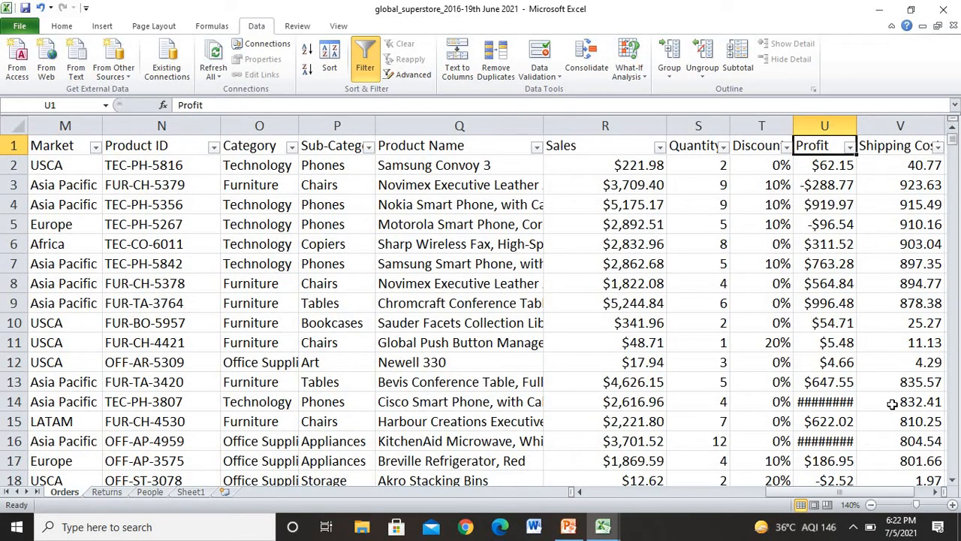
{"action": "key", "text": "Right"}
{"action": "key", "text": "Right"}
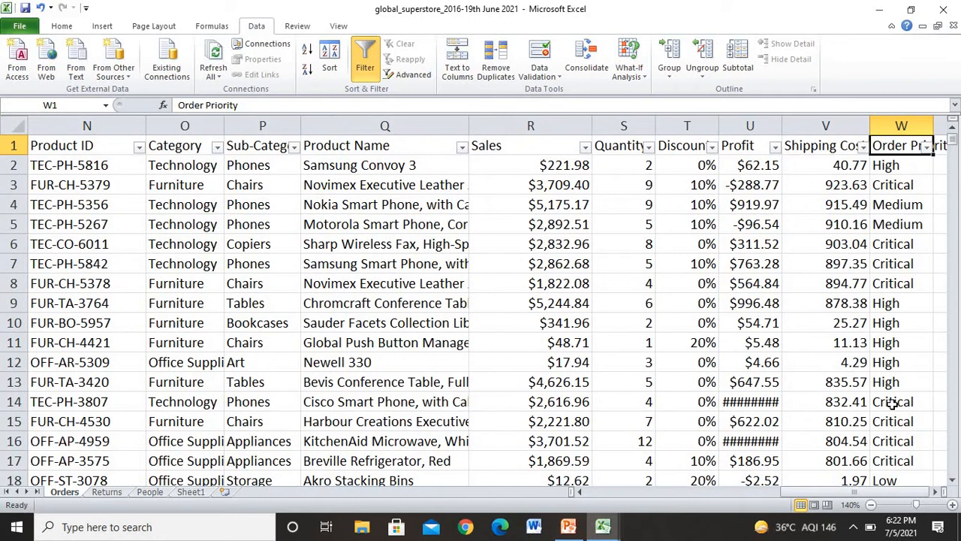
Step: Switch to PowerPoint's data set slide, then to the Excel Dashboard workbook, and view its charts for Consumer, Corporate and Home Office
{"action": "left_click", "coordinate": [568, 527]}
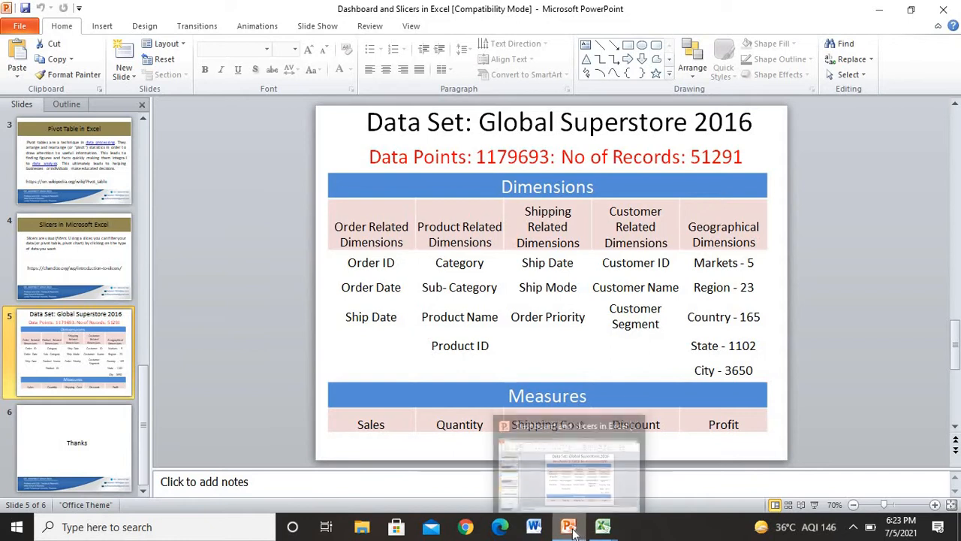
{"action": "mouse_move", "coordinate": [603, 528]}
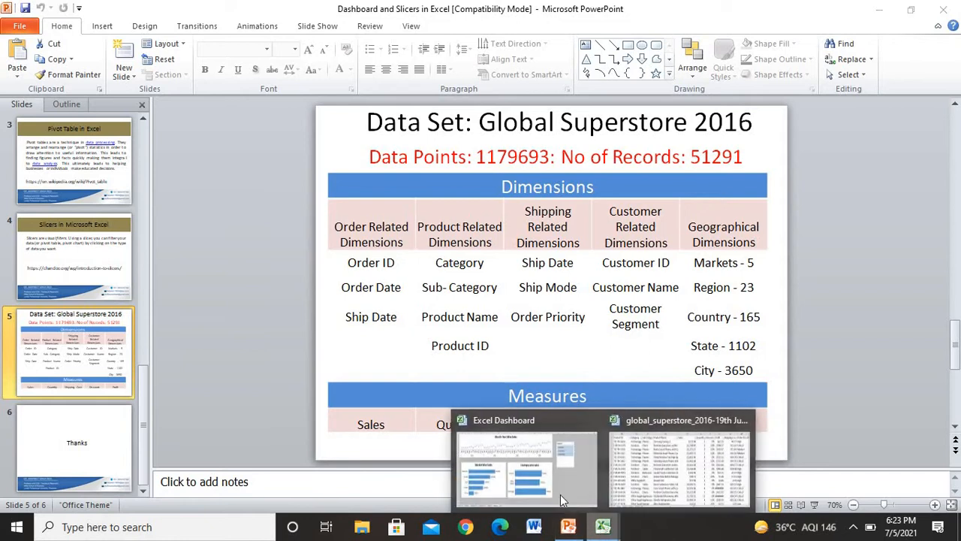
{"action": "left_click", "coordinate": [575, 493]}
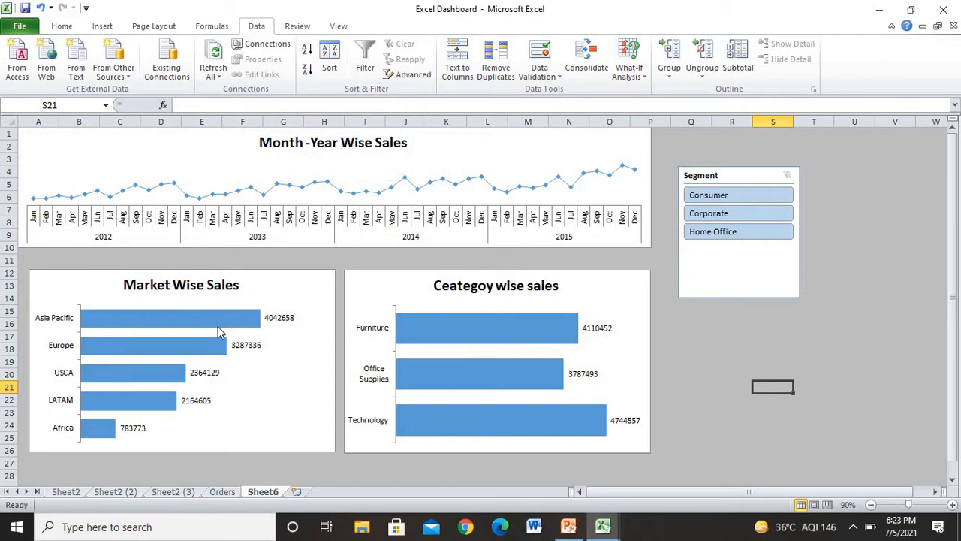
{"action": "left_click", "coordinate": [743, 197]}
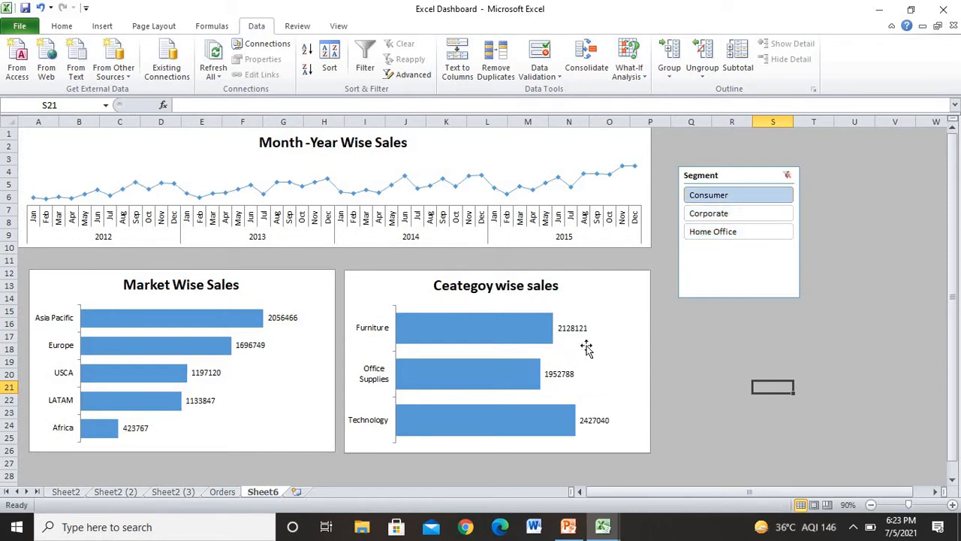
{"action": "left_click", "coordinate": [729, 218]}
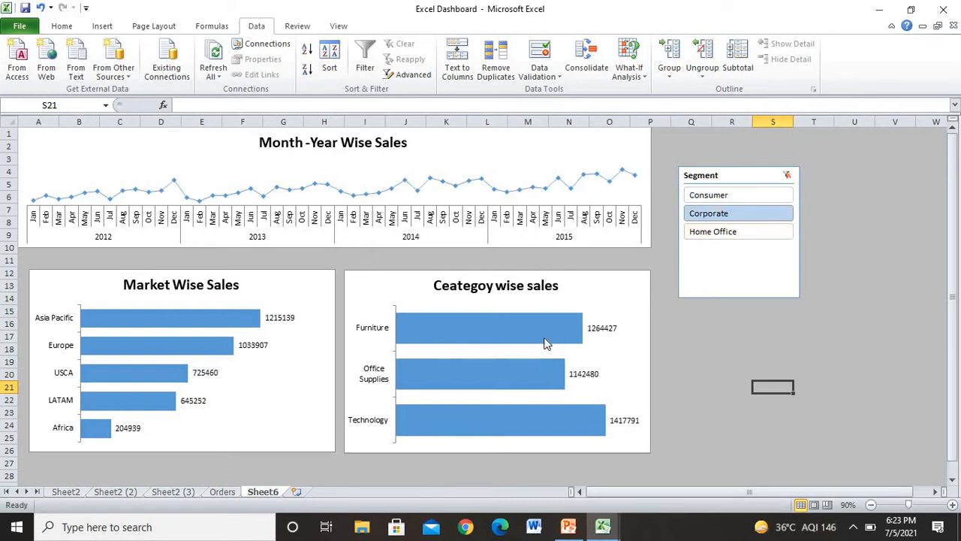
{"action": "left_click", "coordinate": [732, 234]}
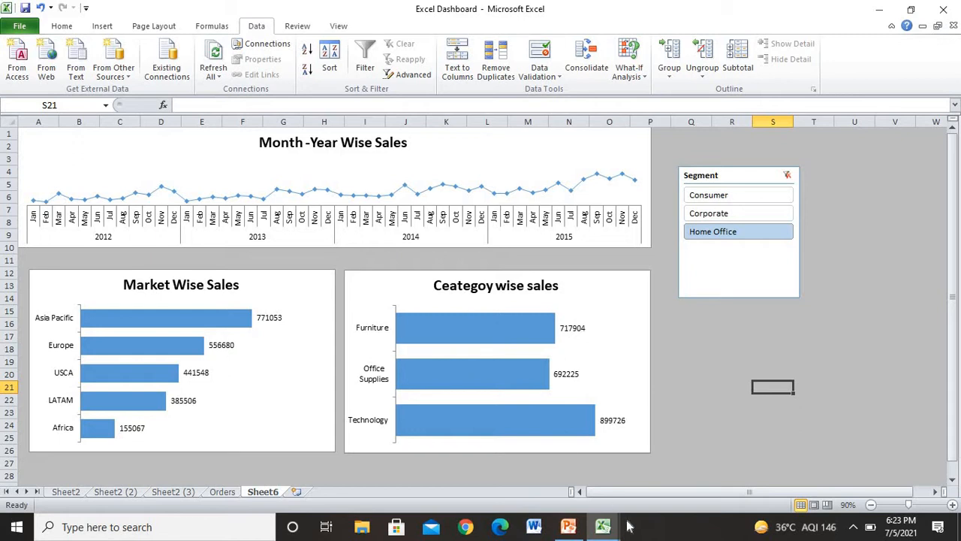
Step: Return to the global_superstore workbook and check the cell counts of the whole Orders data and the Product ID column
{"action": "mouse_move", "coordinate": [612, 532]}
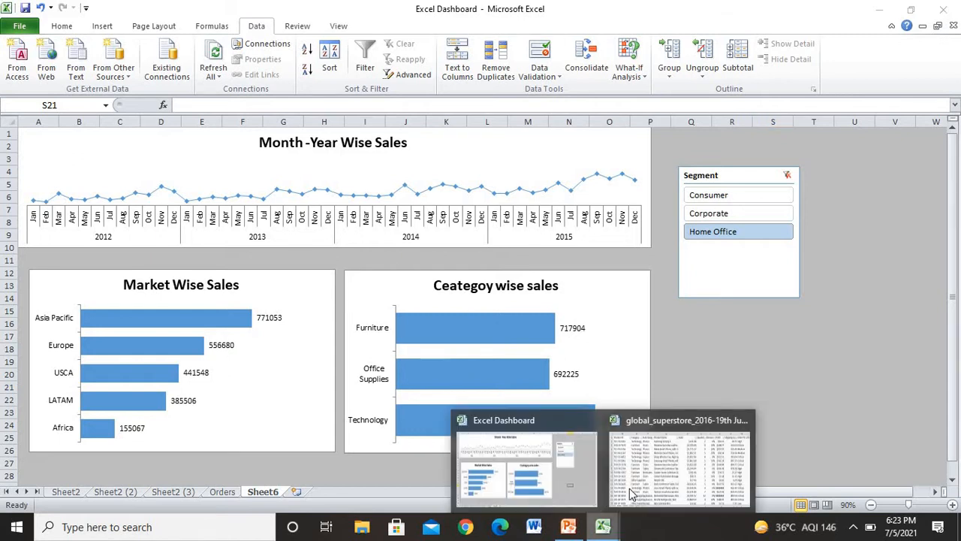
{"action": "left_click", "coordinate": [683, 458]}
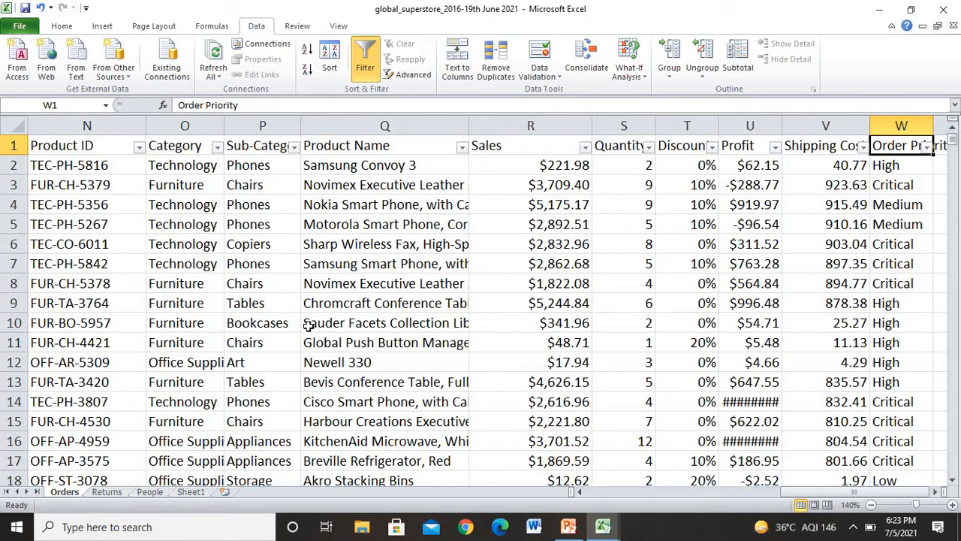
{"action": "key", "text": "ctrl+a"}
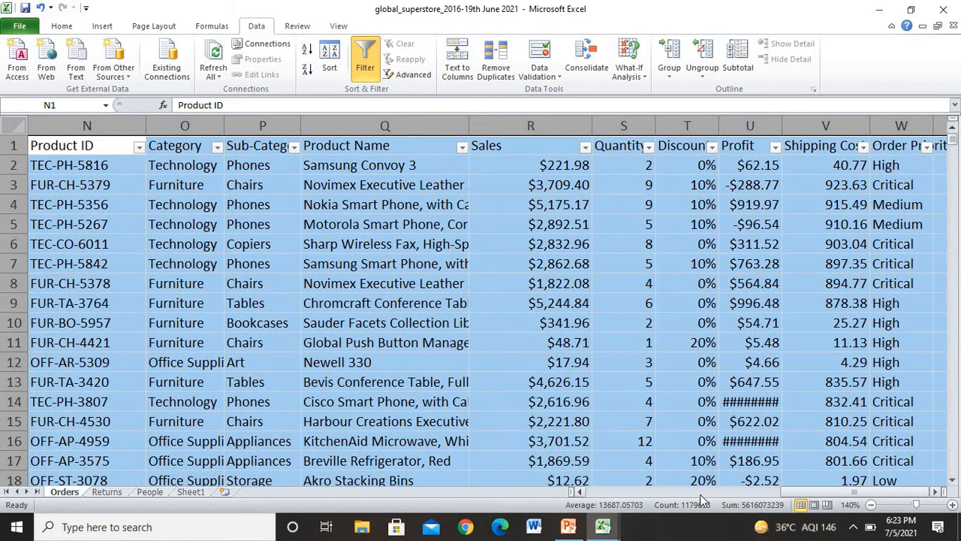
{"action": "left_click", "coordinate": [87, 124]}
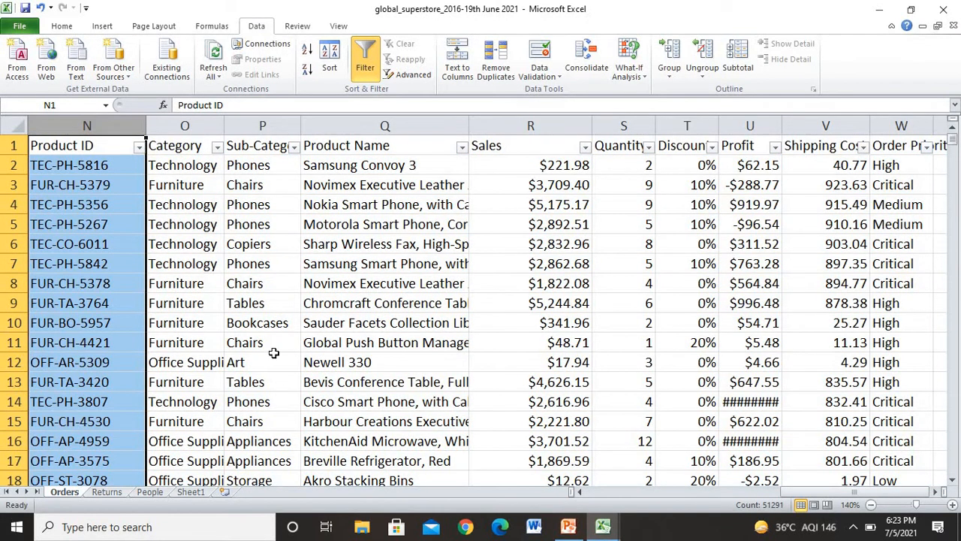
Step: Add a blank worksheet to the workbook and return to the Orders sheet
{"action": "left_click", "coordinate": [224, 491]}
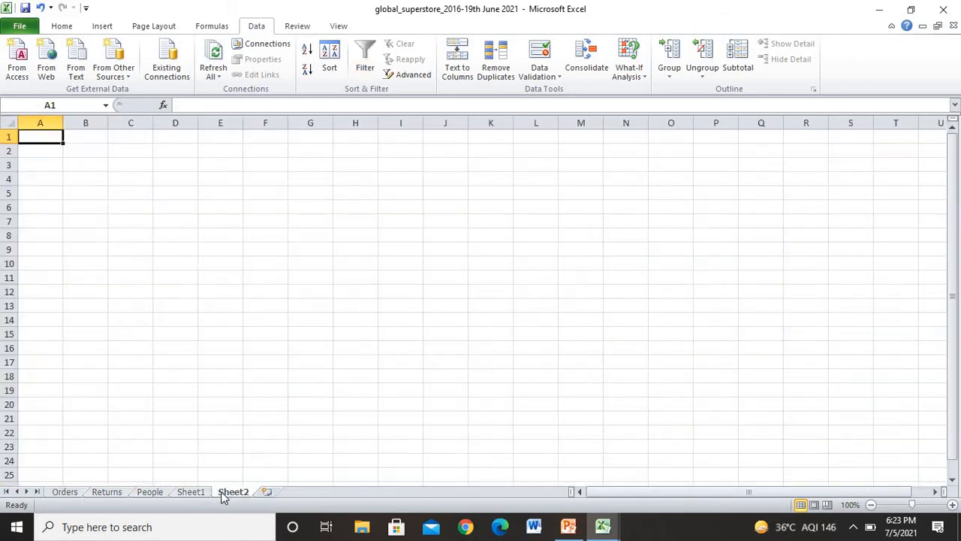
{"action": "left_click", "coordinate": [63, 491]}
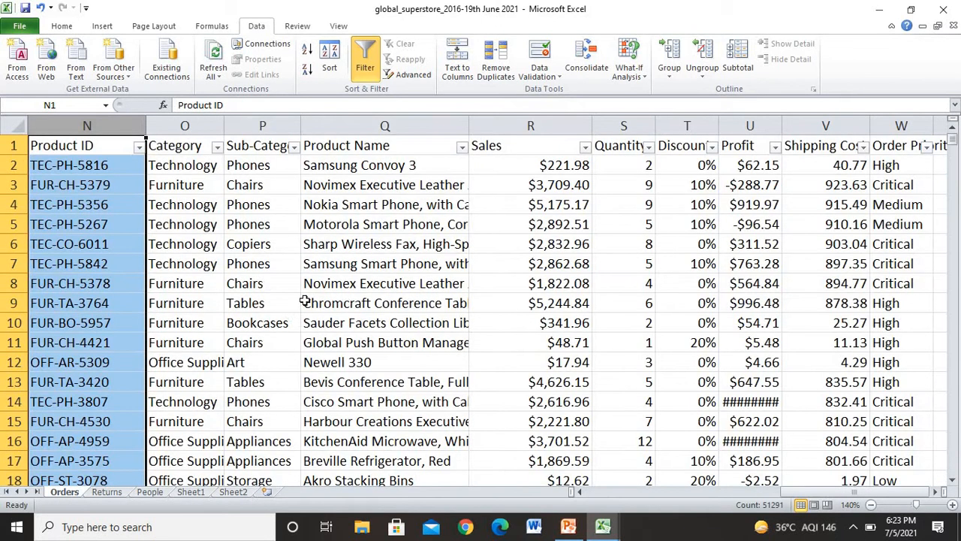
Step: Create a PivotTable from the Orders data range $A$1:$W$51291 on a new worksheet
{"action": "left_click", "coordinate": [364, 245]}
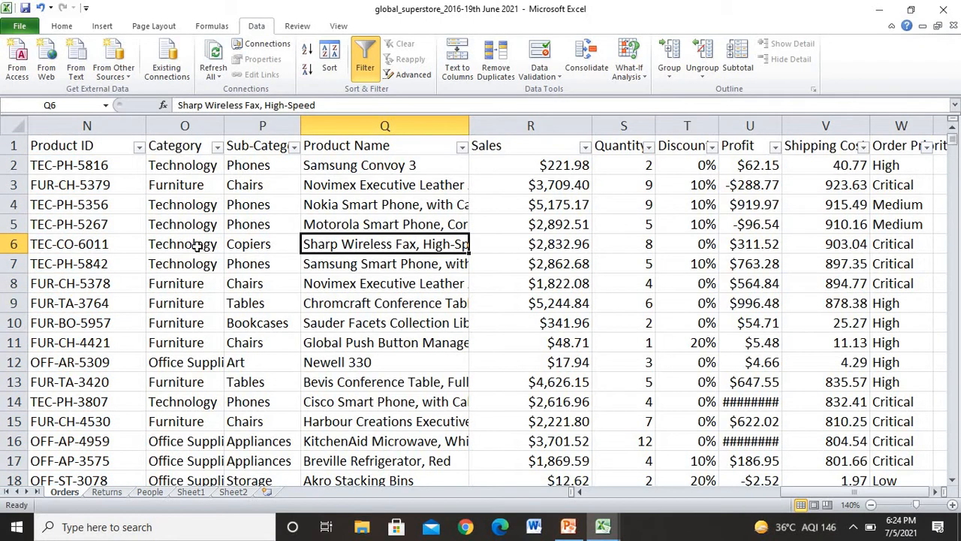
{"action": "left_click", "coordinate": [114, 188]}
{"action": "left_click", "coordinate": [281, 203]}
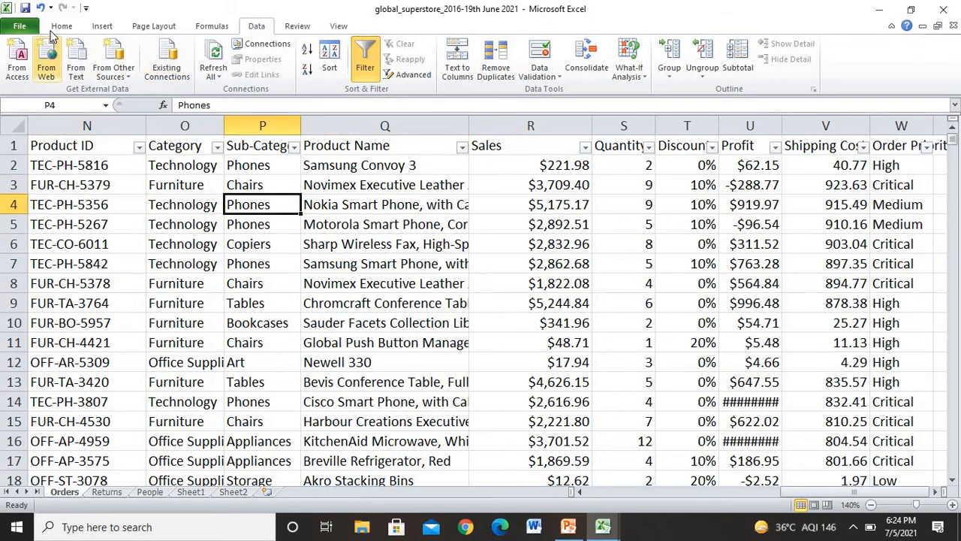
{"action": "left_click", "coordinate": [103, 27]}
{"action": "left_click", "coordinate": [30, 75]}
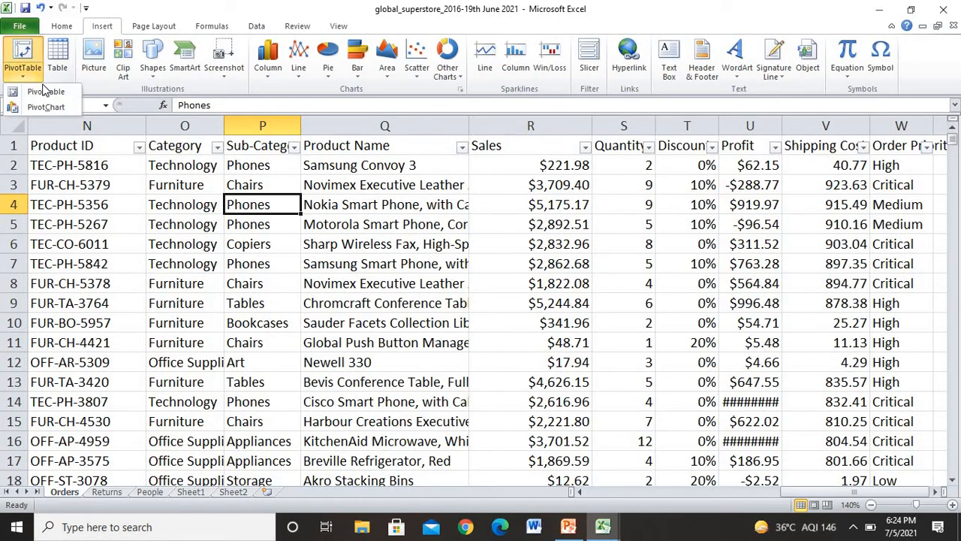
{"action": "left_click", "coordinate": [45, 92]}
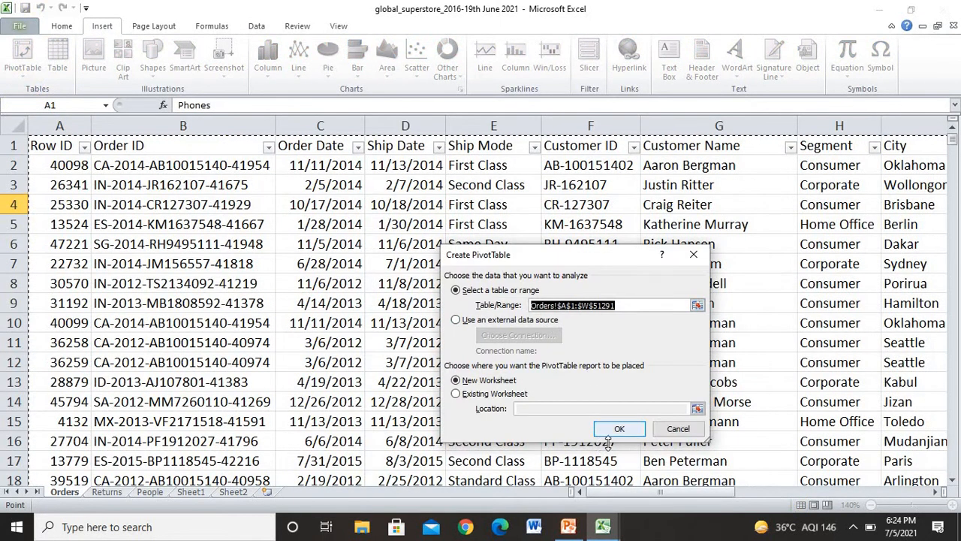
{"action": "left_click", "coordinate": [625, 431]}
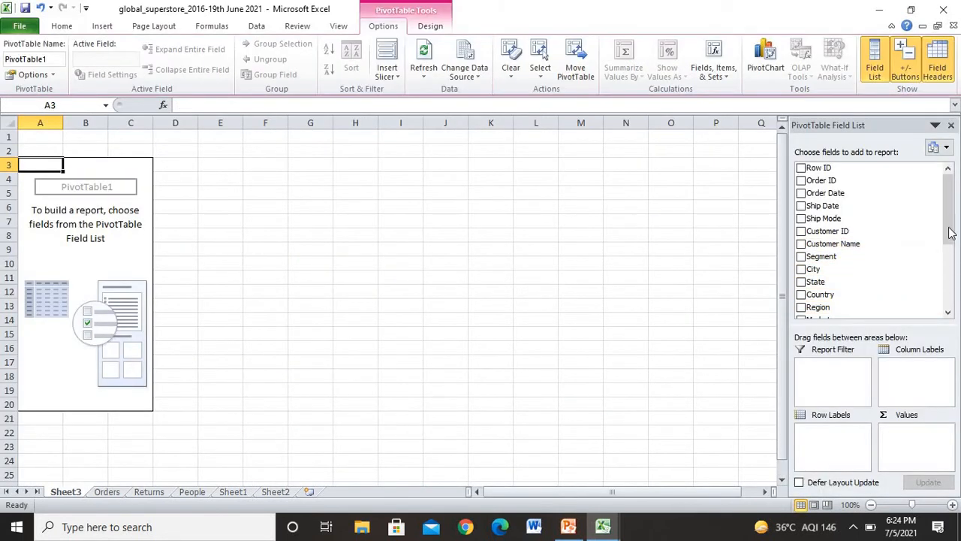
Step: Build the PivotTable with Market as row labels and the sum of Sales as values
{"action": "mouse_move", "coordinate": [949, 237]}
{"action": "left_mouse_down"}
{"action": "mouse_move", "coordinate": [948, 293]}
{"action": "mouse_move", "coordinate": [948, 248]}
{"action": "left_mouse_up"}
{"action": "left_click_drag", "start_coordinate": [817, 225], "coordinate": [817, 450]}
{"action": "left_click_drag", "start_coordinate": [815, 288], "coordinate": [886, 444]}
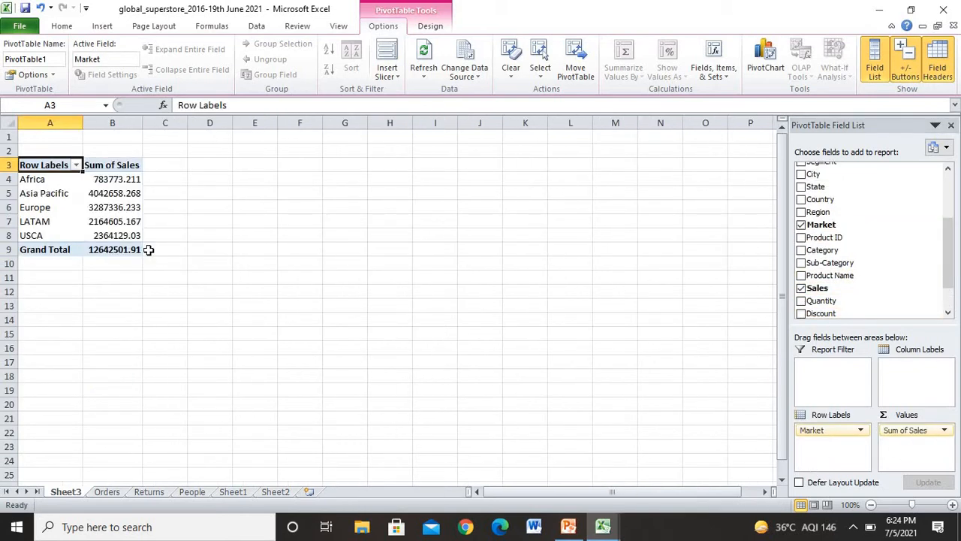
Step: Sort the PivotTable's markets by Sum of Sales from largest to smallest
{"action": "left_click", "coordinate": [120, 181]}
{"action": "right_click", "coordinate": [120, 182]}
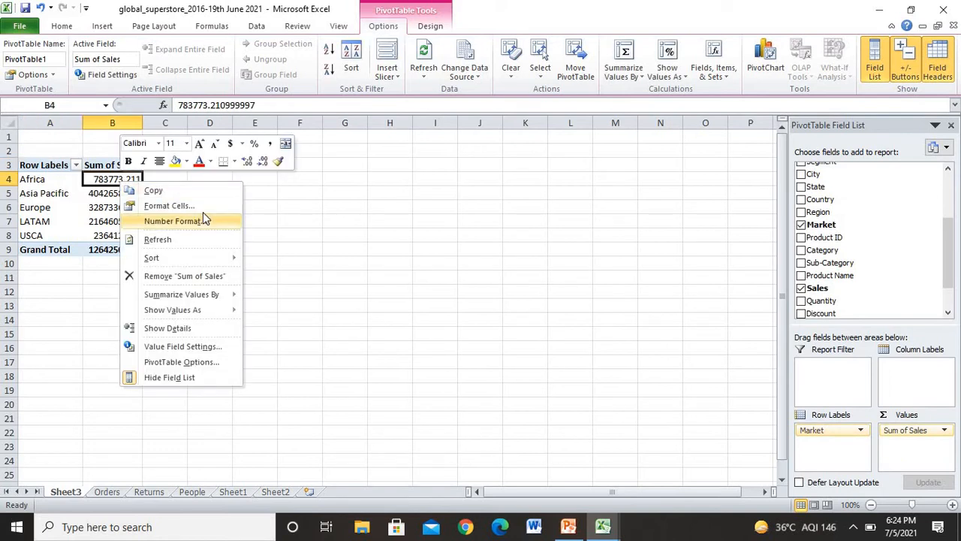
{"action": "mouse_move", "coordinate": [214, 259]}
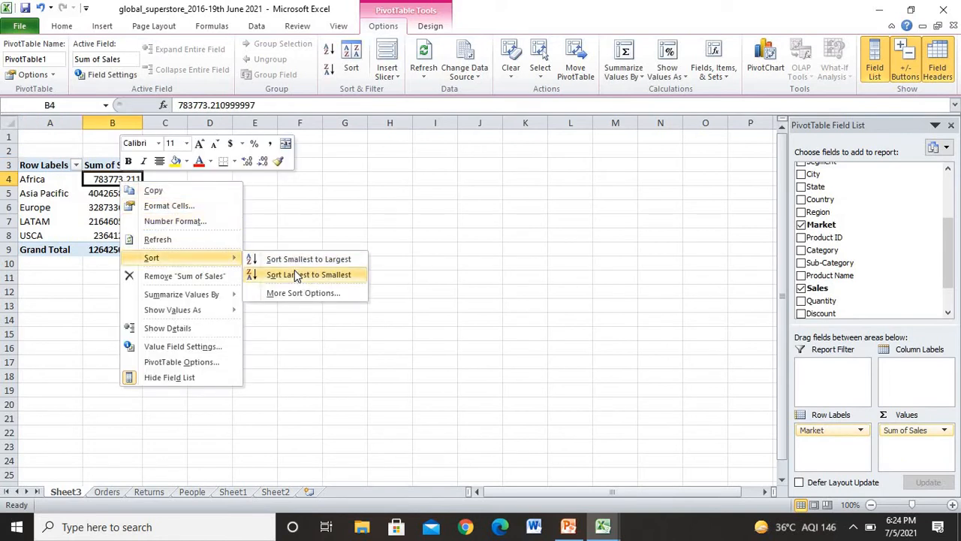
{"action": "left_click", "coordinate": [301, 274]}
Step: Set the Sum of Sales values to the Number format with 0 decimal places
{"action": "right_click", "coordinate": [124, 178]}
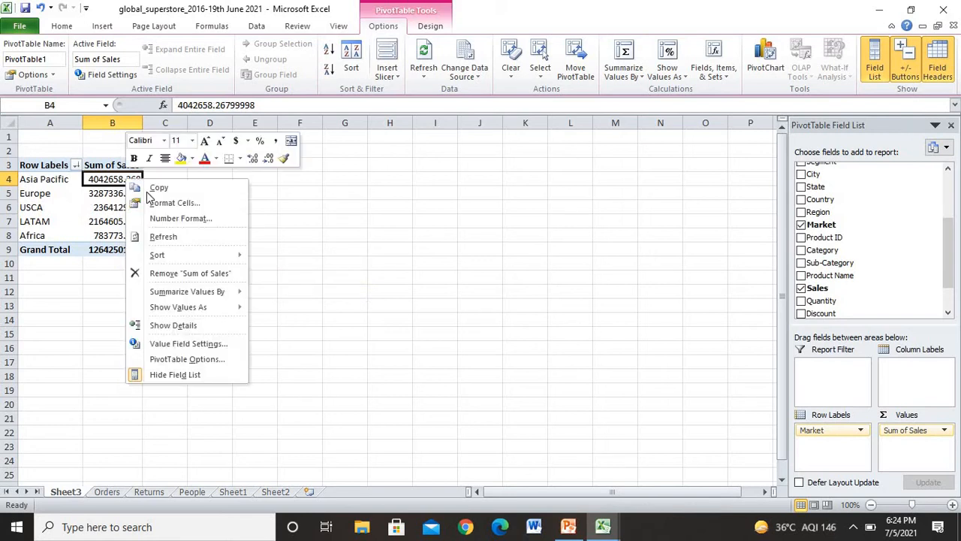
{"action": "left_click", "coordinate": [217, 224]}
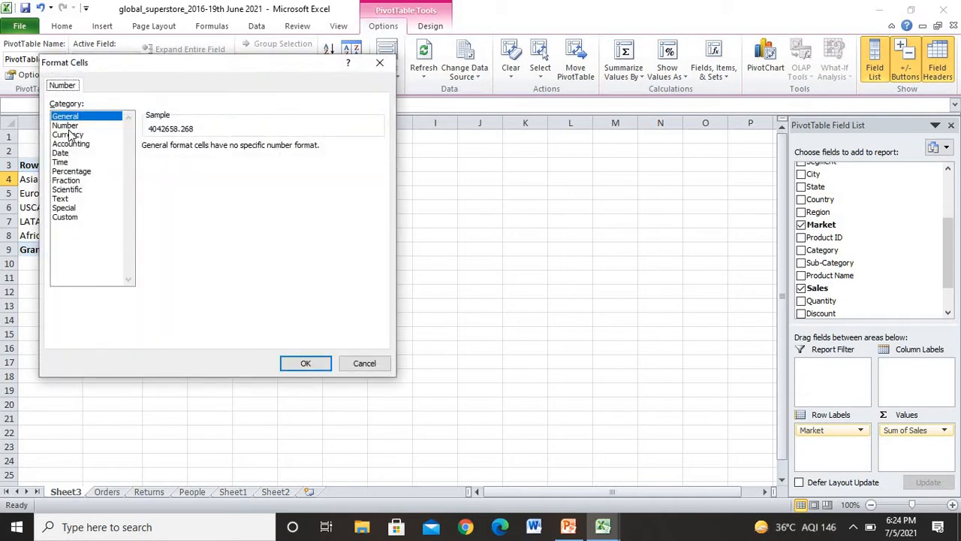
{"action": "left_click", "coordinate": [66, 126]}
{"action": "left_click", "coordinate": [234, 145]}
{"action": "left_click", "coordinate": [234, 144]}
{"action": "left_click", "coordinate": [235, 151]}
{"action": "left_click", "coordinate": [235, 151]}
{"action": "left_click", "coordinate": [235, 151]}
{"action": "left_click", "coordinate": [235, 151]}
{"action": "left_click", "coordinate": [305, 363]}
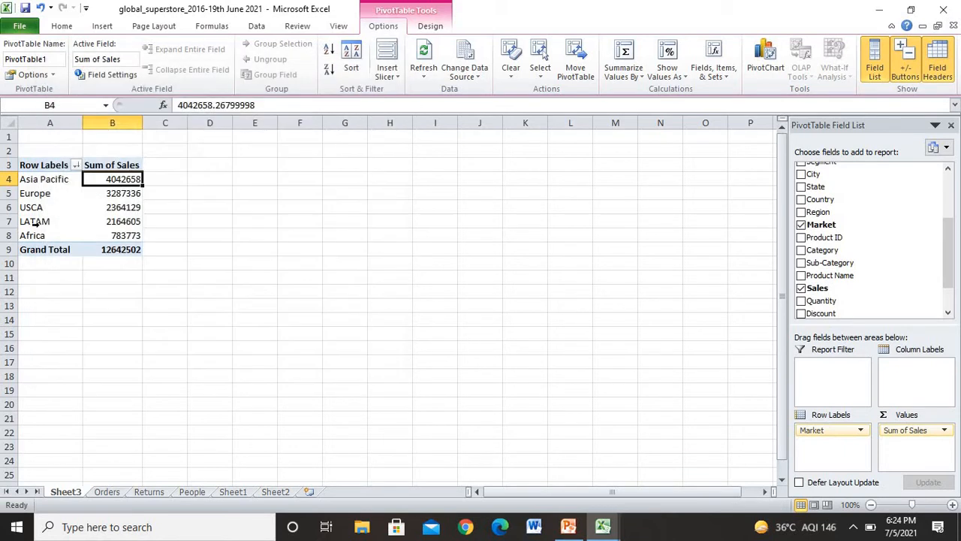
Step: Insert a clustered bar PivotChart from the market sales PivotTable
{"action": "left_click", "coordinate": [99, 205]}
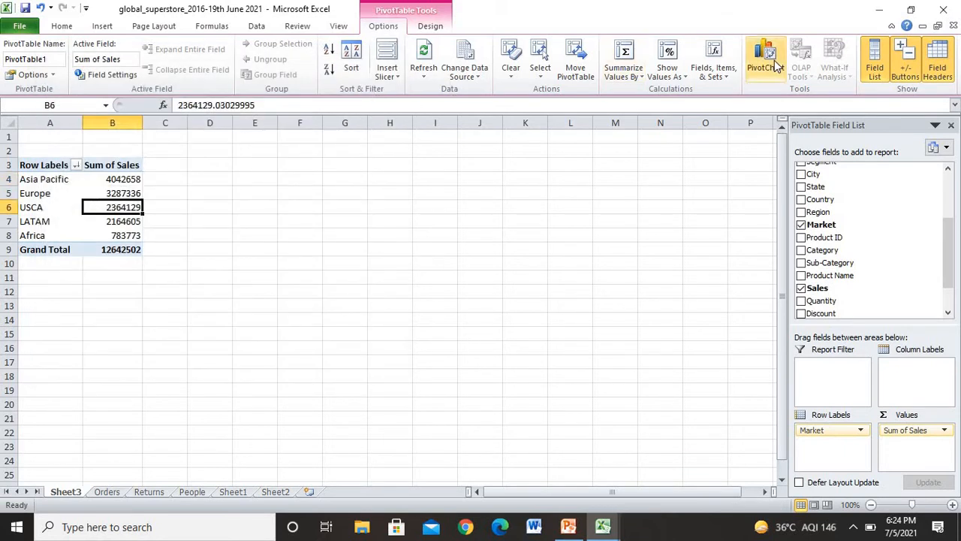
{"action": "left_click", "coordinate": [318, 225]}
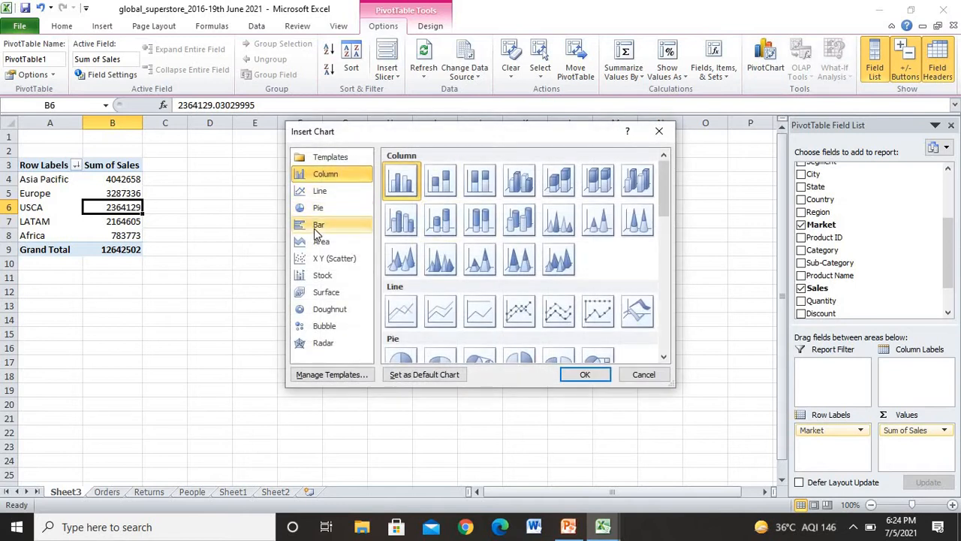
{"action": "key", "text": "Return"}
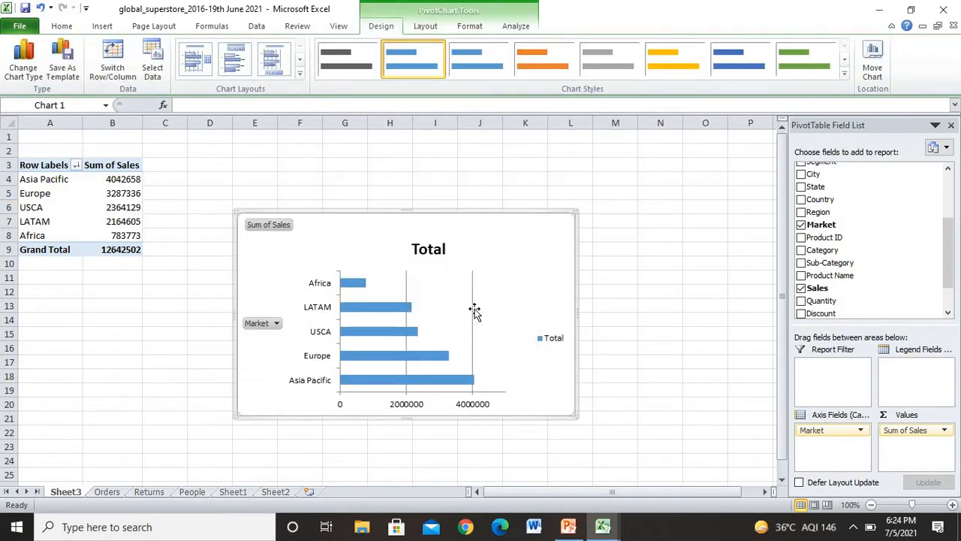
Step: Delete the vertical gridlines and the legend from the bar chart
{"action": "left_click", "coordinate": [473, 312]}
{"action": "right_click", "coordinate": [470, 305]}
{"action": "left_click", "coordinate": [474, 316]}
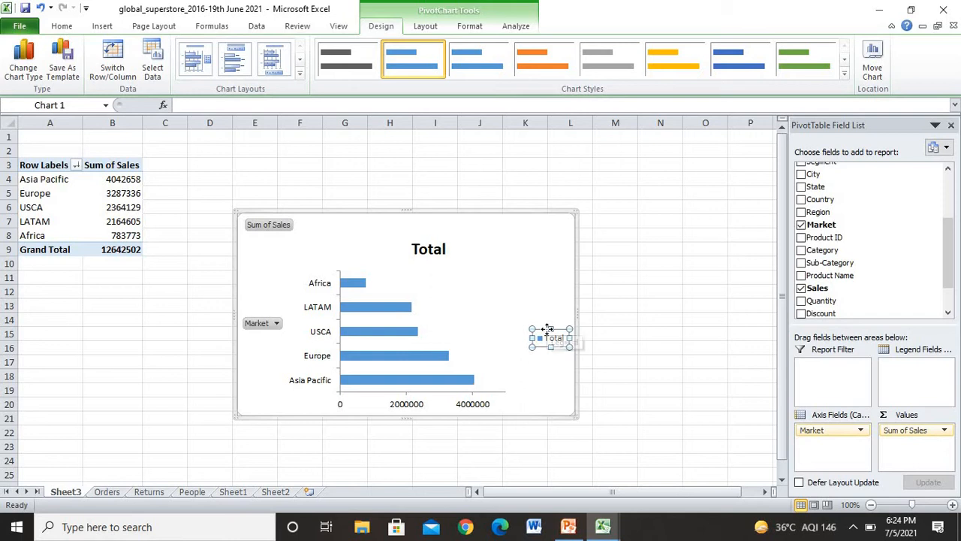
{"action": "key", "text": "Delete"}
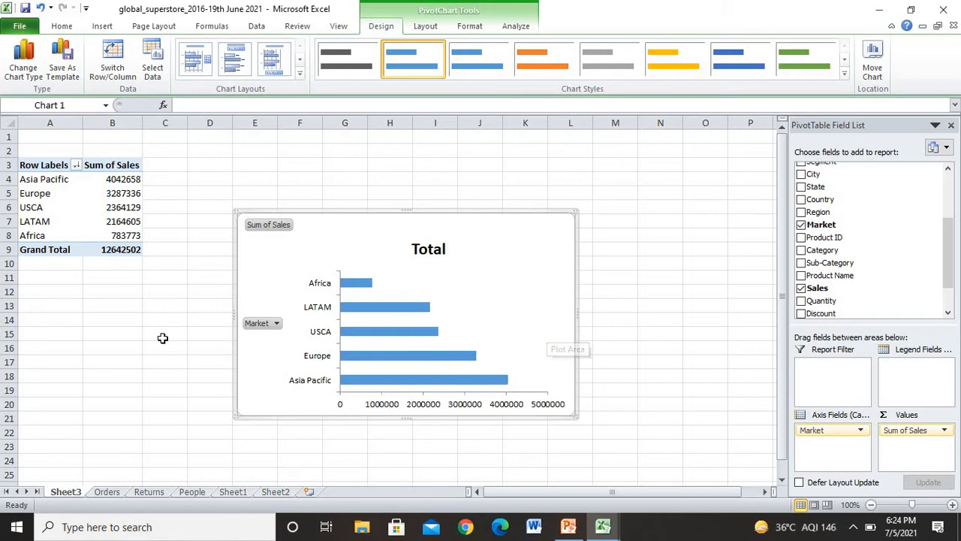
Step: Hide all field buttons on the bar chart and delete its horizontal value axis
{"action": "left_click", "coordinate": [255, 324]}
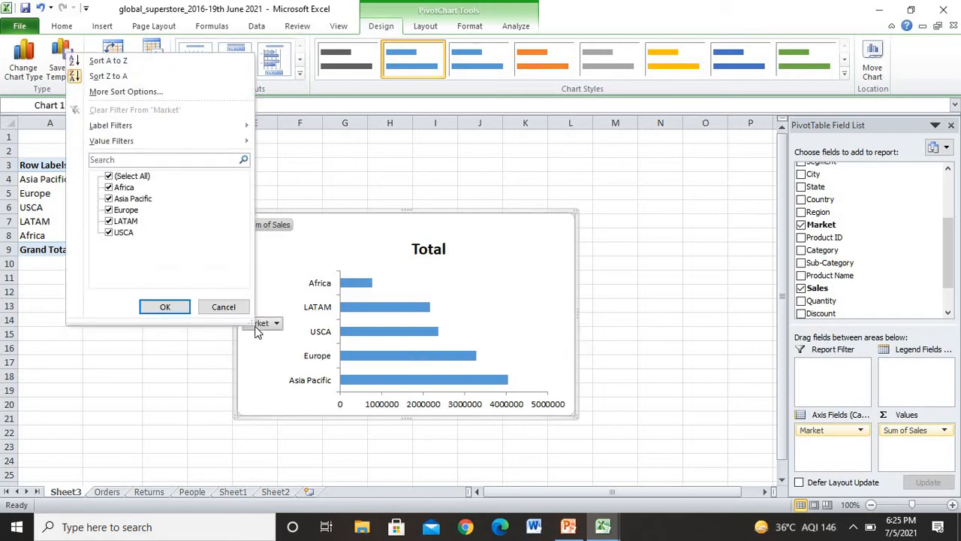
{"action": "right_click", "coordinate": [255, 324]}
{"action": "left_click", "coordinate": [305, 286]}
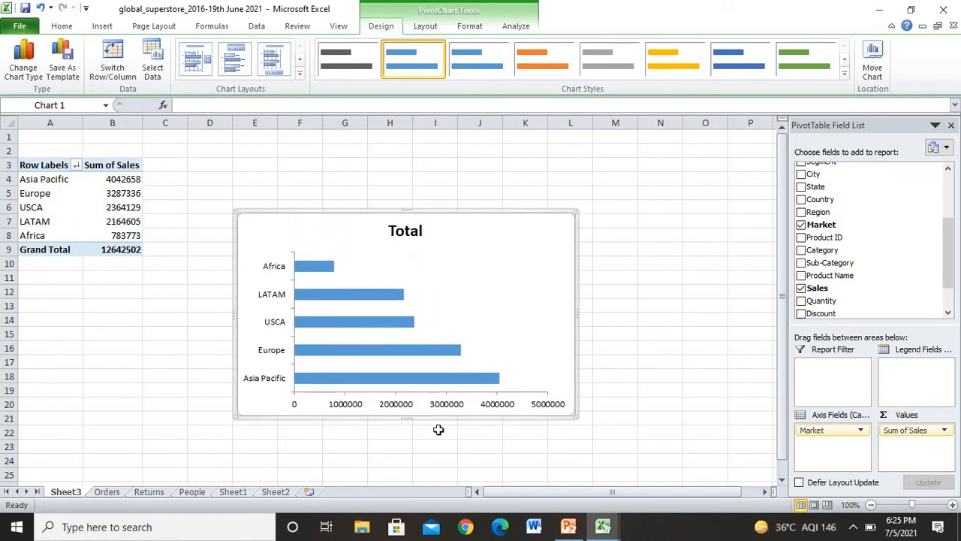
{"action": "left_click", "coordinate": [385, 406]}
{"action": "right_click", "coordinate": [385, 405]}
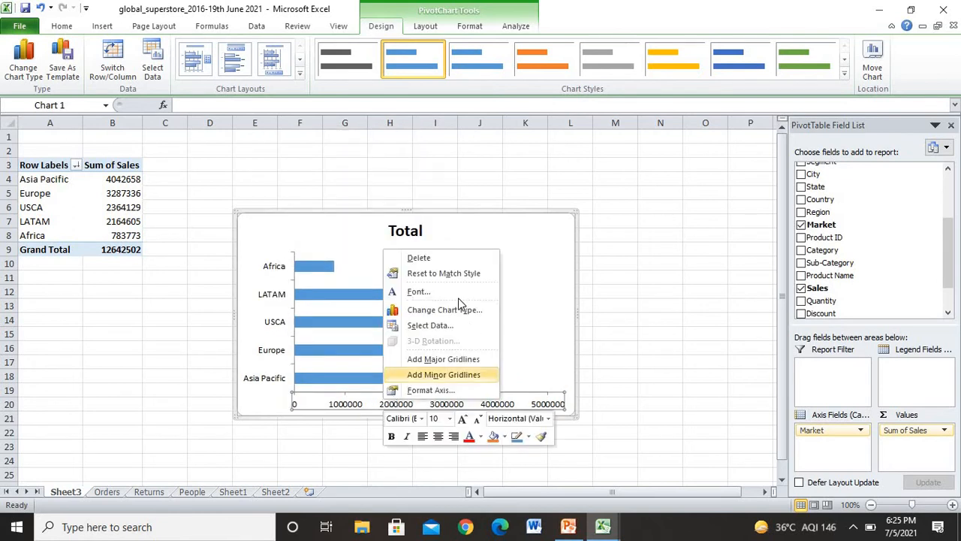
{"action": "left_click", "coordinate": [434, 258]}
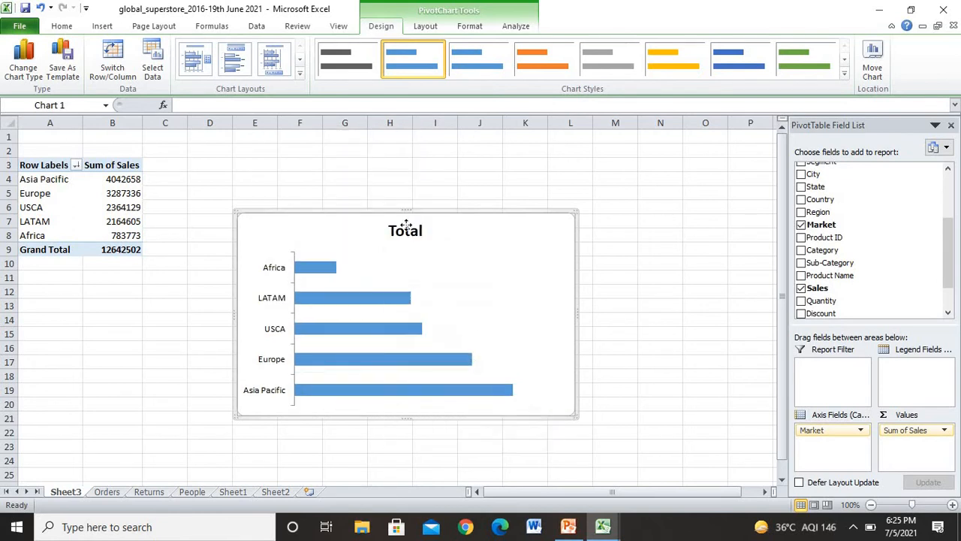
Step: Change the chart title to "Market Wise Sales" and move the chart up beside the PivotTable
{"action": "double_click", "coordinate": [398, 231]}
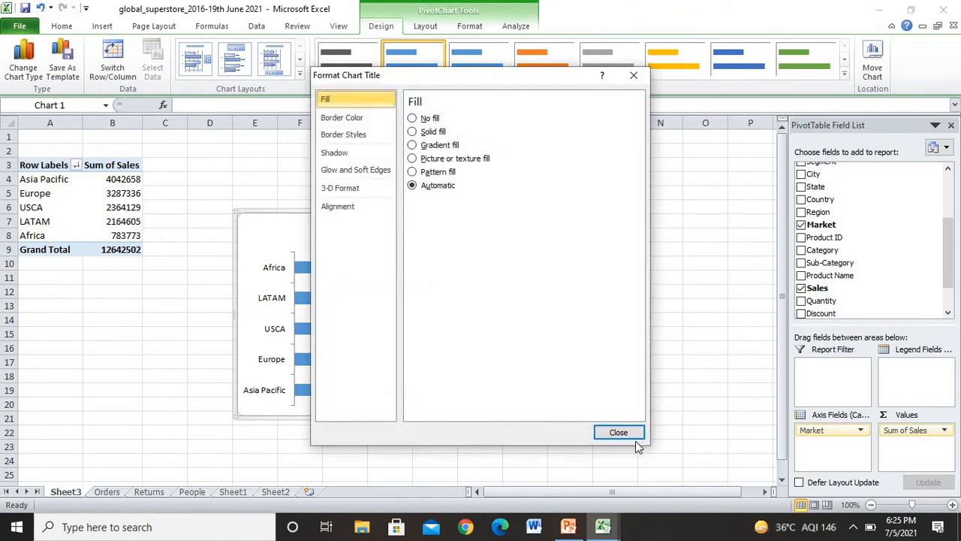
{"action": "left_click", "coordinate": [614, 426]}
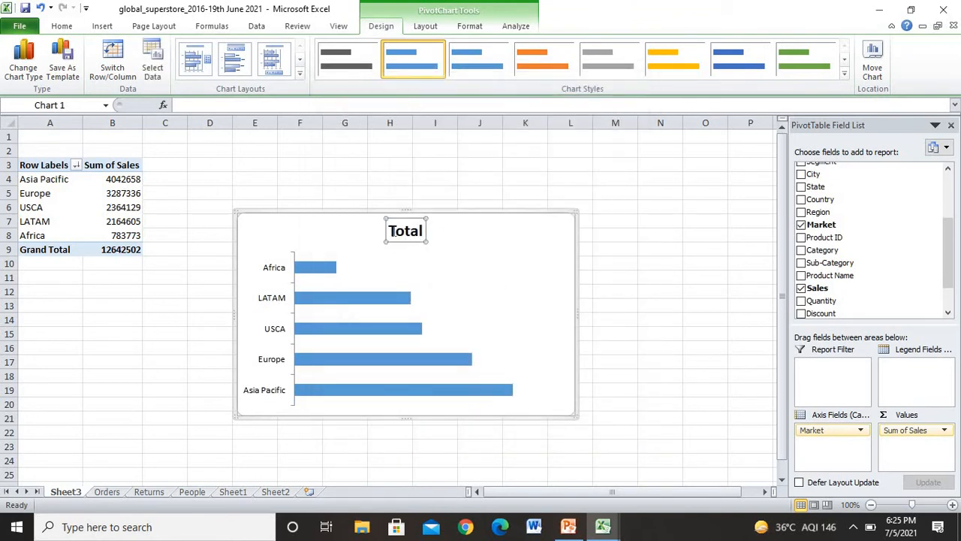
{"action": "left_click_drag", "start_coordinate": [391, 231], "coordinate": [429, 235]}
{"action": "type", "text": "Market"}
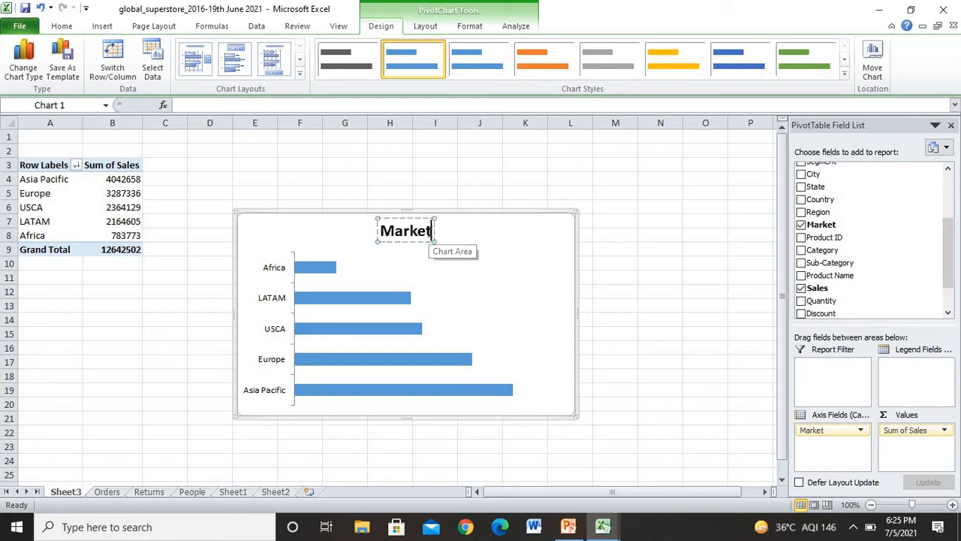
{"action": "type", "text": " Wise "}
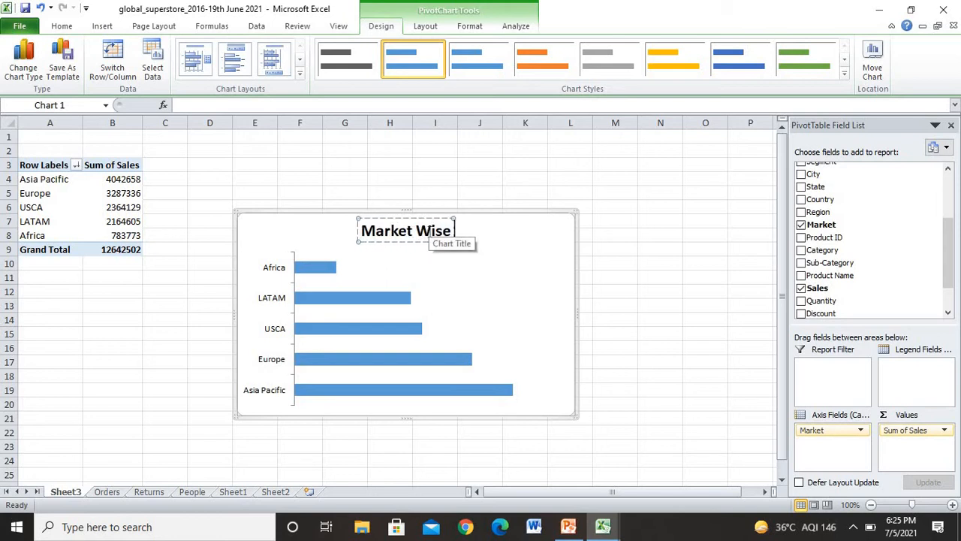
{"action": "type", "text": "Sales"}
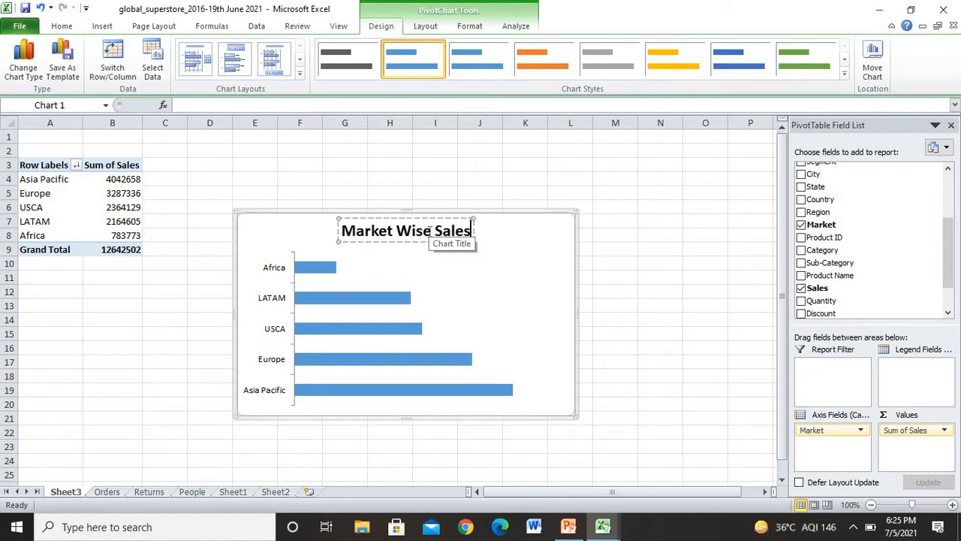
{"action": "left_click", "coordinate": [253, 263]}
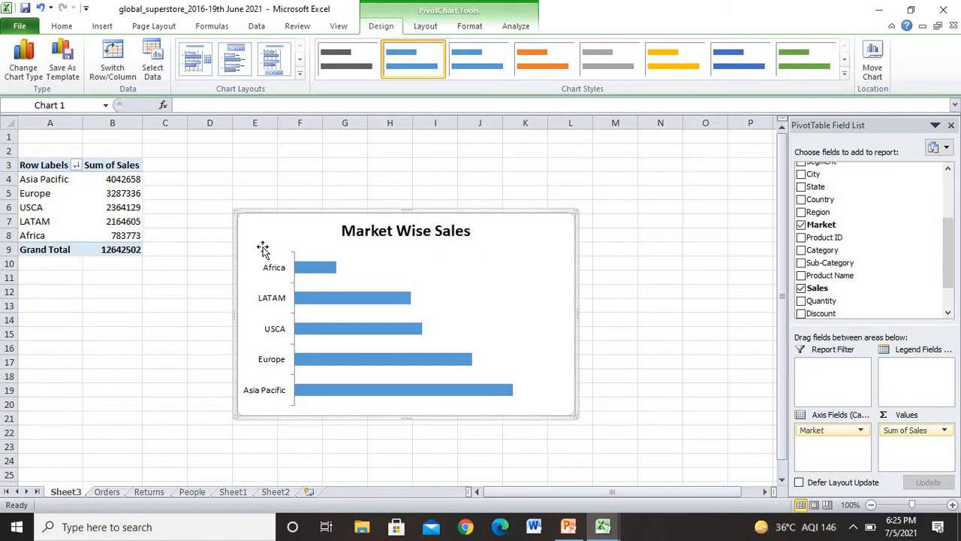
{"action": "left_click_drag", "start_coordinate": [264, 218], "coordinate": [267, 160]}
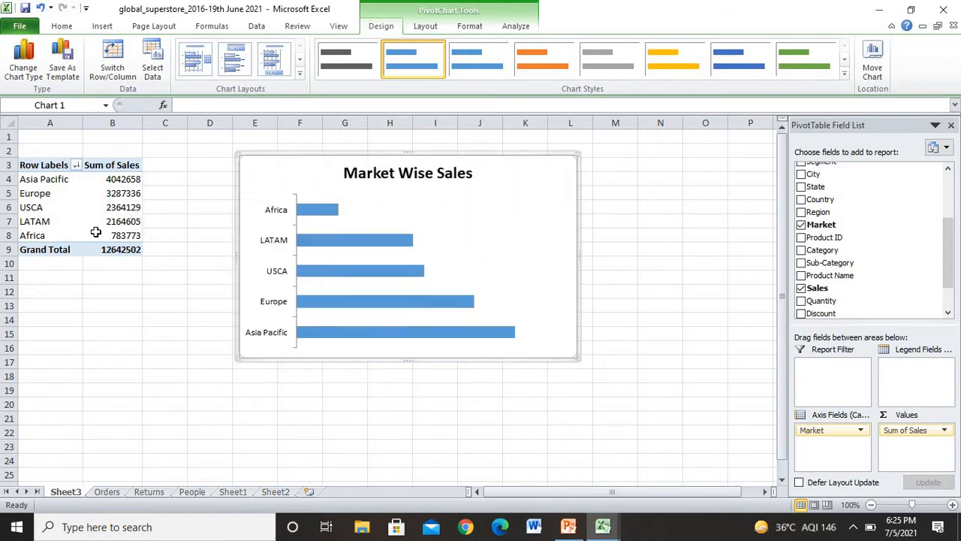
Step: Format the chart's vertical category axis to show its categories in reverse order
{"action": "left_click", "coordinate": [272, 248]}
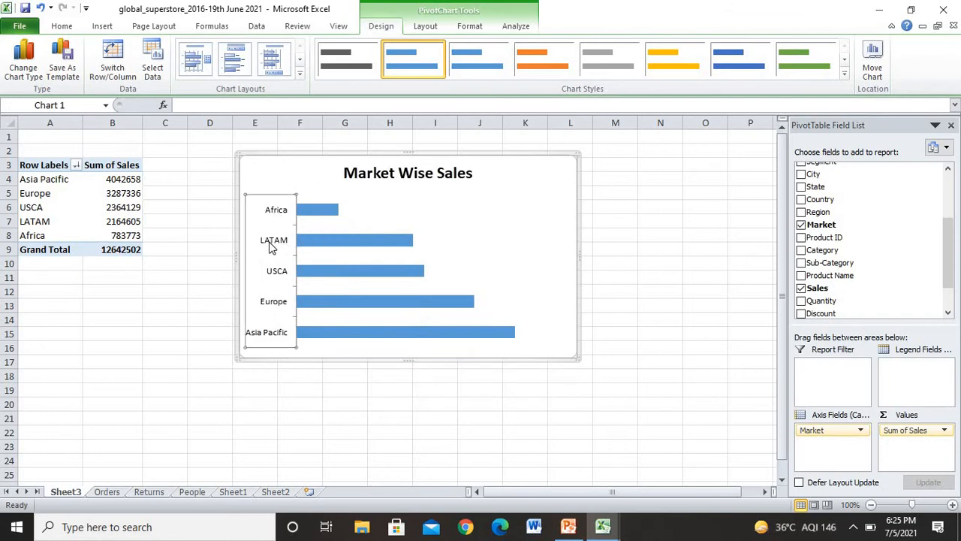
{"action": "right_click", "coordinate": [272, 249]}
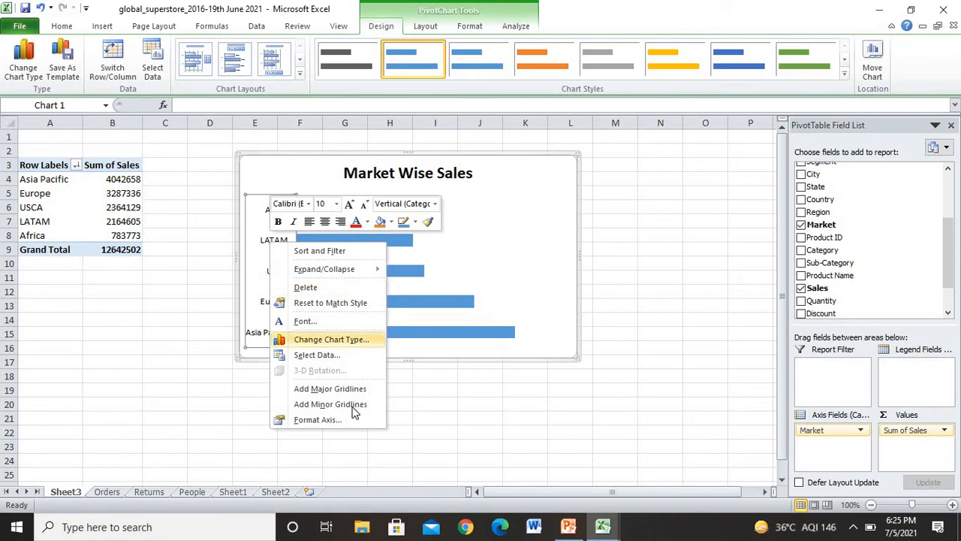
{"action": "left_click", "coordinate": [327, 418]}
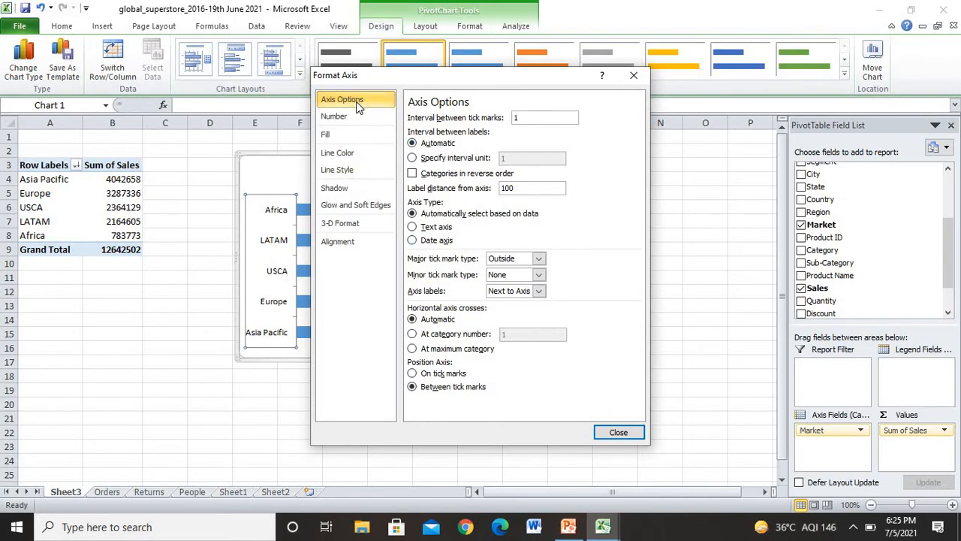
{"action": "left_click", "coordinate": [412, 174]}
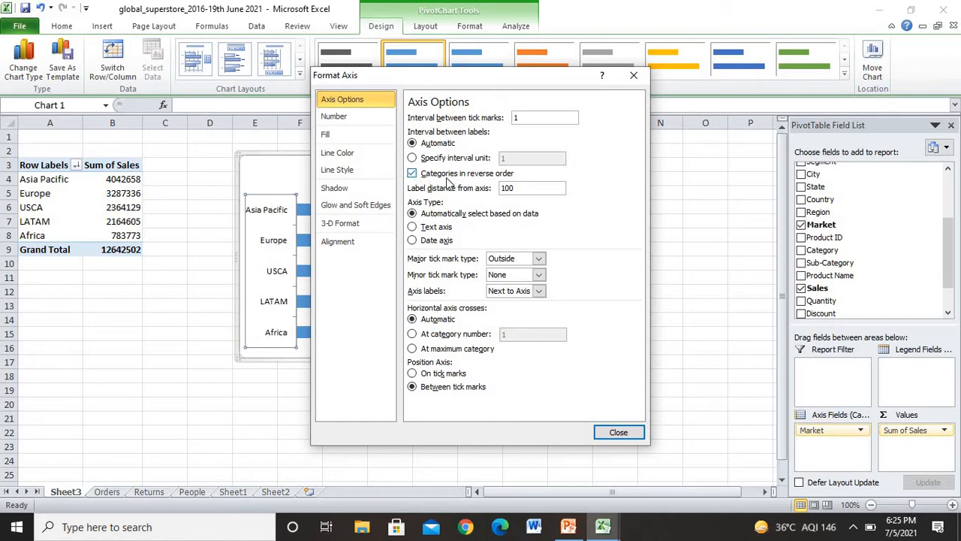
{"action": "left_click", "coordinate": [617, 432]}
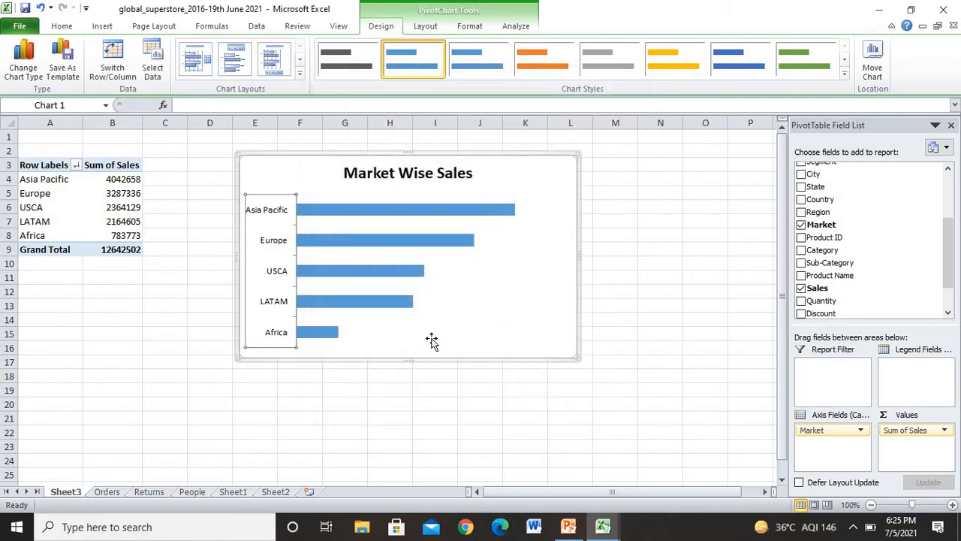
Step: Add data labels to the bars of the Market Wise Sales chart
{"action": "left_click", "coordinate": [365, 213]}
{"action": "right_click", "coordinate": [365, 215]}
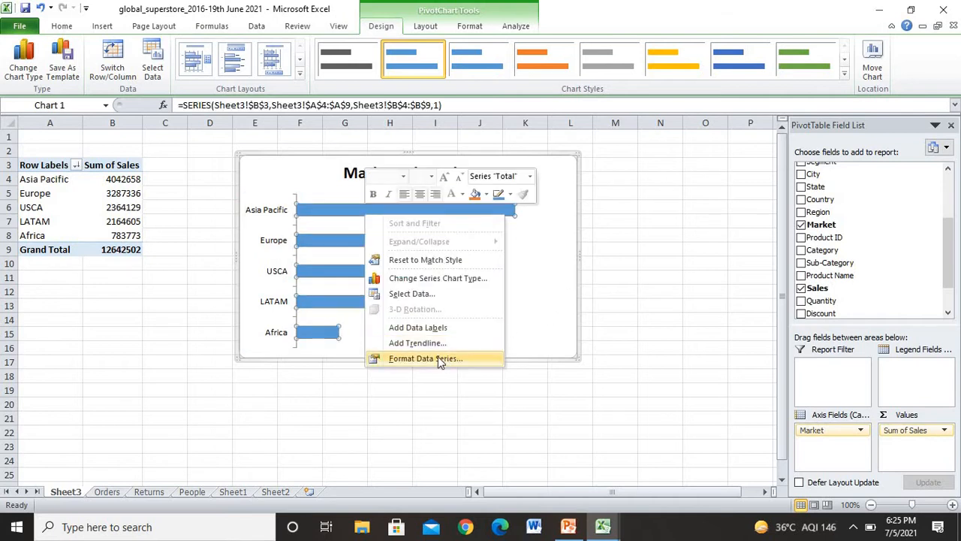
{"action": "left_click", "coordinate": [422, 328]}
Step: Set the gap width of the chart's data series to 33%
{"action": "mouse_move", "coordinate": [383, 246]}
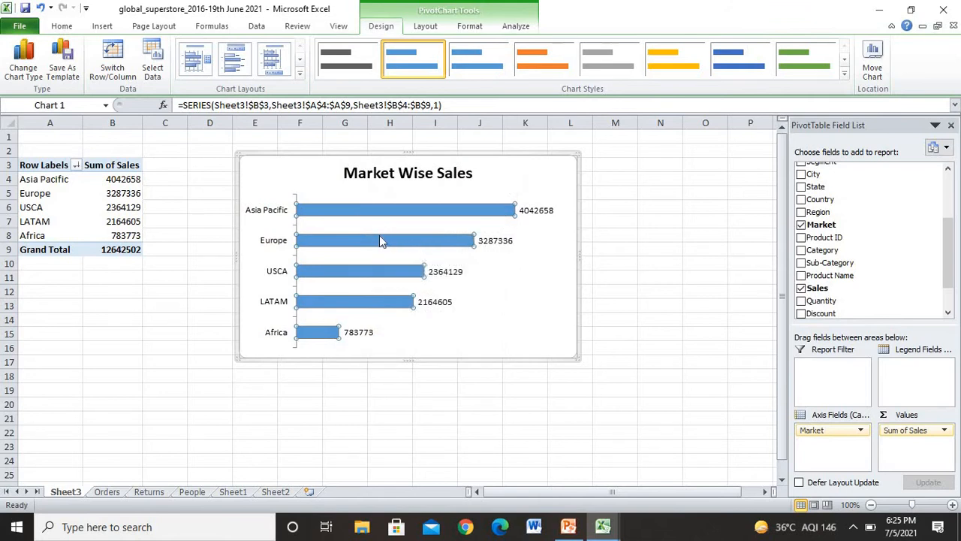
{"action": "right_click", "coordinate": [380, 238]}
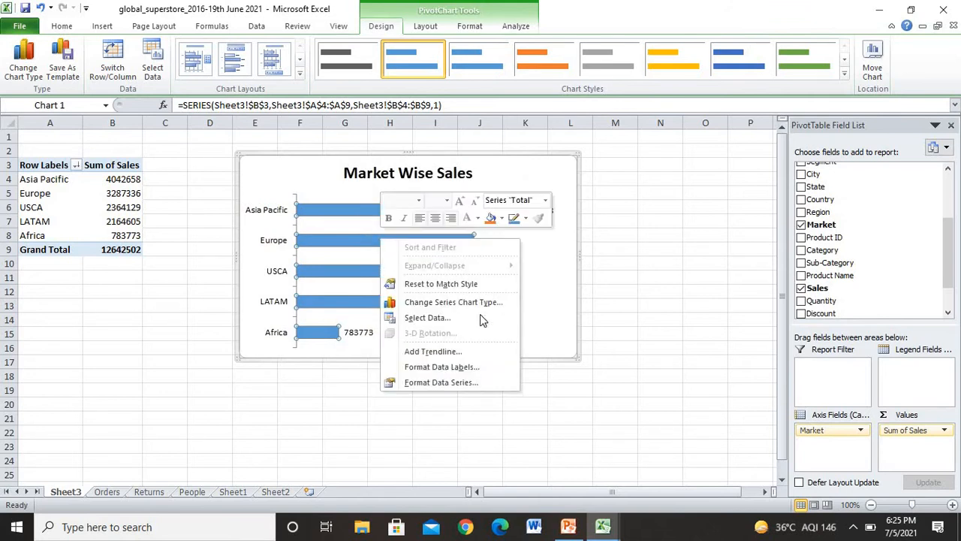
{"action": "left_click", "coordinate": [441, 382]}
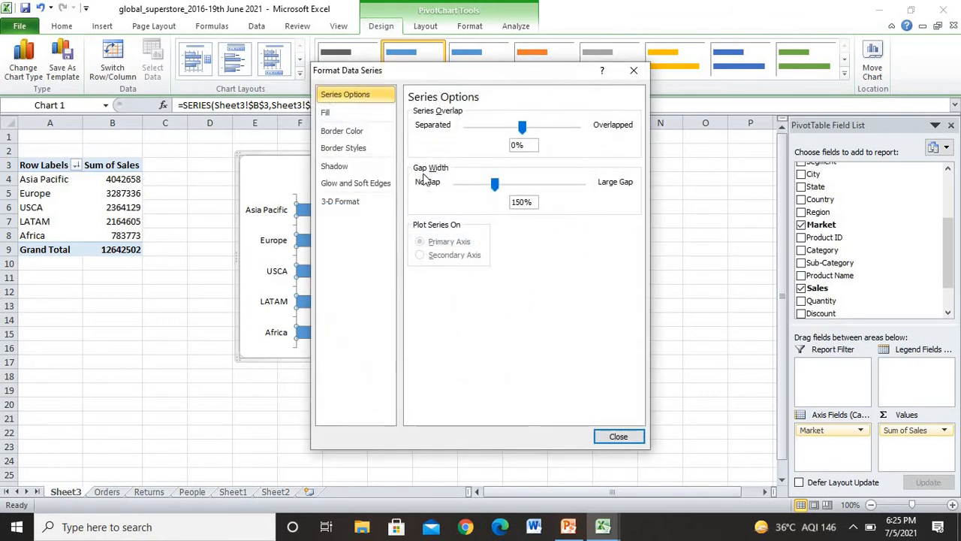
{"action": "left_click_drag", "start_coordinate": [484, 71], "coordinate": [764, 105]}
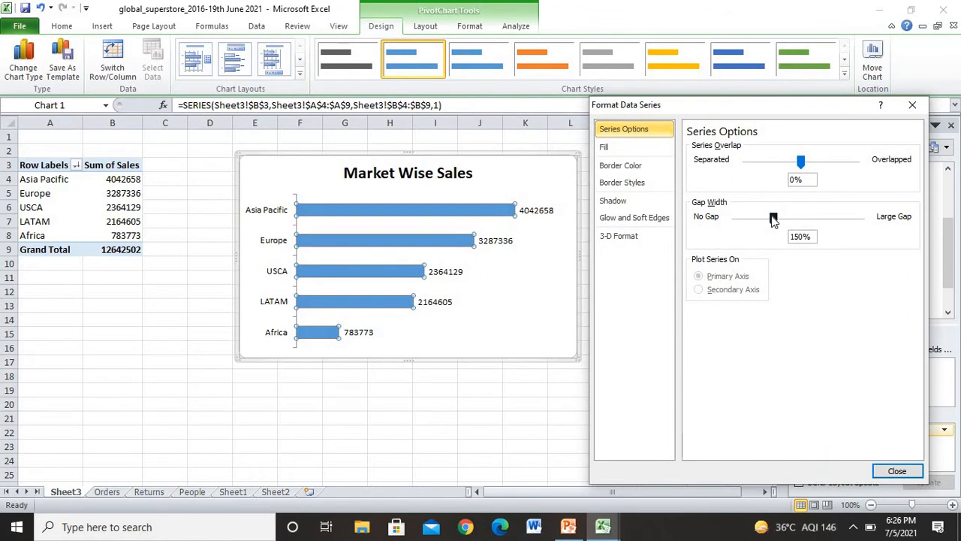
{"action": "left_click_drag", "start_coordinate": [744, 223], "coordinate": [744, 219]}
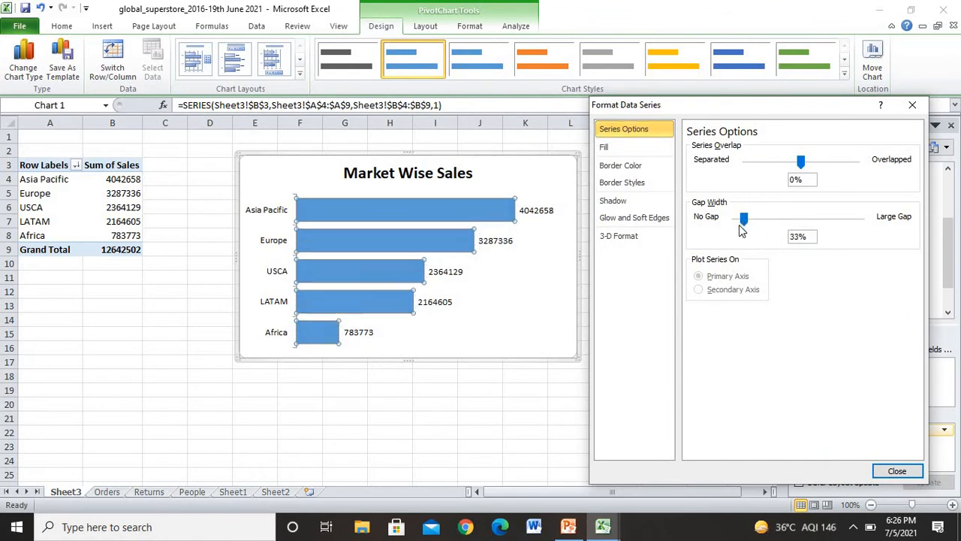
{"action": "left_click", "coordinate": [906, 472]}
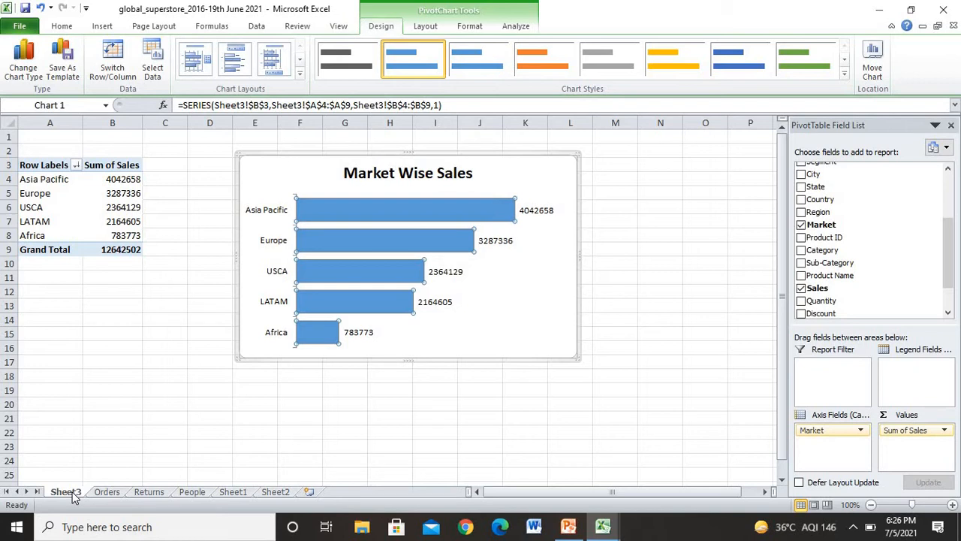
Step: Duplicate Sheet3 with its PivotTable and chart, placing the copy before the Orders sheet, and open the copy's sheet options
{"action": "left_click_drag", "start_coordinate": [72, 493], "coordinate": [99, 486]}
{"action": "left_click_drag", "start_coordinate": [100, 489], "coordinate": [101, 486]}
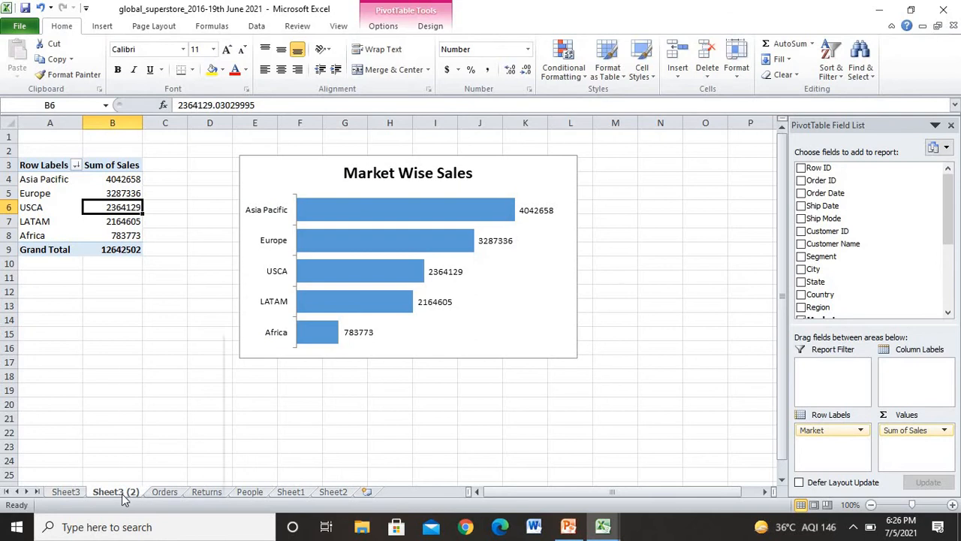
{"action": "right_click", "coordinate": [125, 500]}
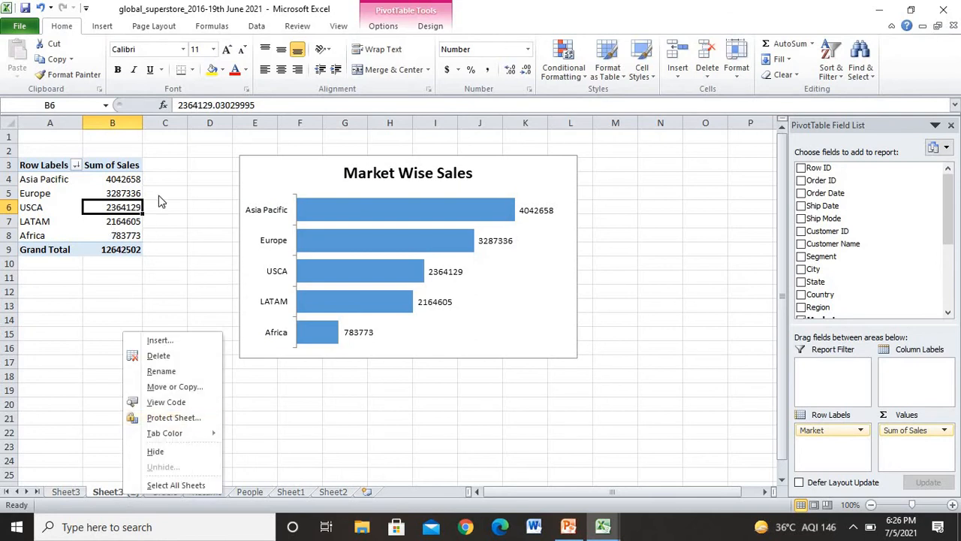
Step: Replace the Market row field with Category in the PivotTable on Sheet3 (2)
{"action": "left_click", "coordinate": [56, 187]}
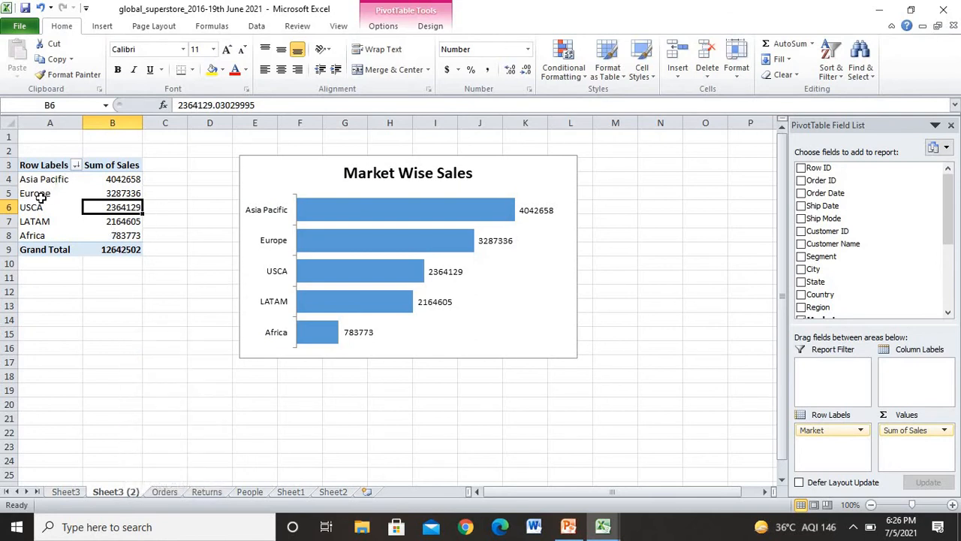
{"action": "left_click", "coordinate": [42, 195]}
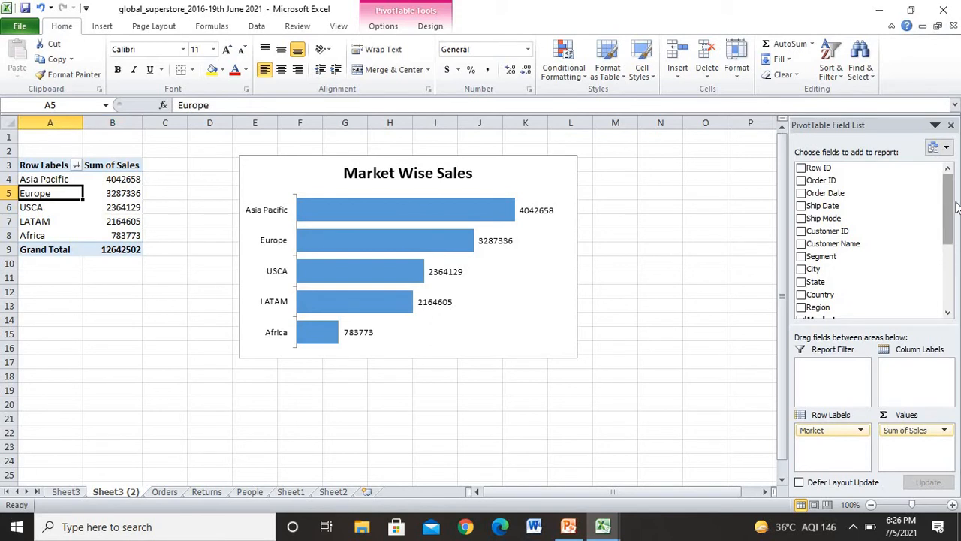
{"action": "scroll", "coordinate": [952, 239], "scroll_direction": "down", "scroll_amount": 2}
{"action": "left_click_drag", "start_coordinate": [952, 236], "coordinate": [951, 241]}
{"action": "left_click_drag", "start_coordinate": [814, 429], "coordinate": [751, 437]}
{"action": "left_click_drag", "start_coordinate": [822, 268], "coordinate": [845, 448]}
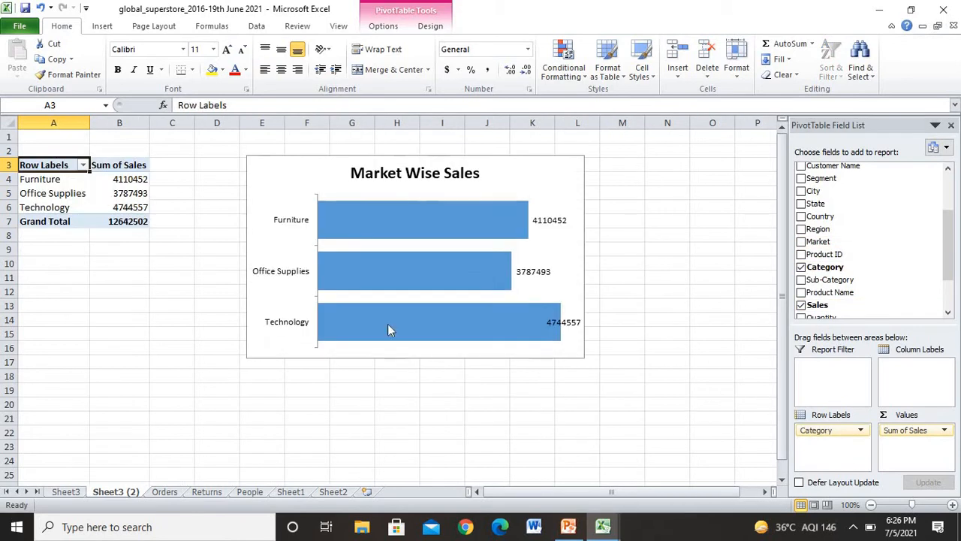
Step: Duplicate Sheet3 (2) with its PivotTable and chart, placing the copy just before the Orders sheet
{"action": "right_click", "coordinate": [113, 492]}
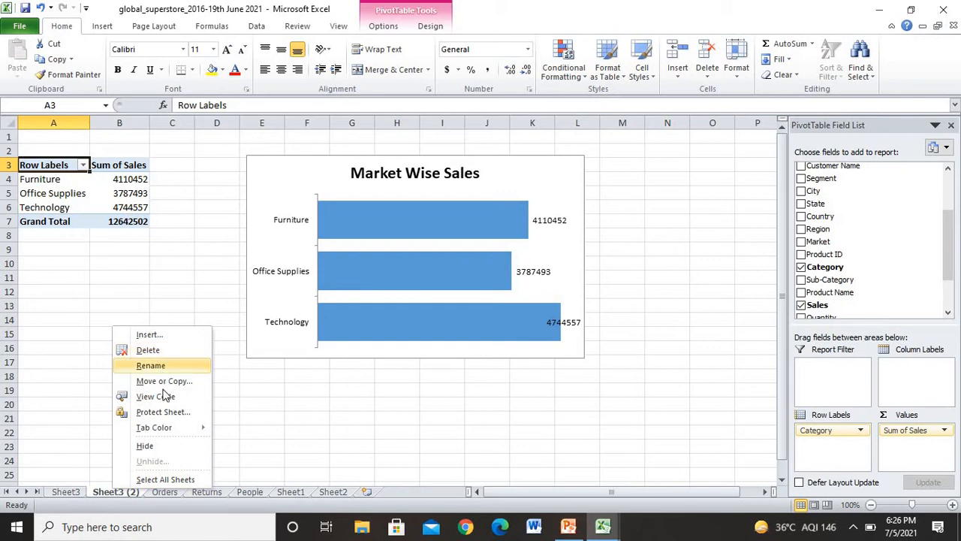
{"action": "left_click", "coordinate": [289, 451]}
{"action": "right_click", "coordinate": [128, 491]}
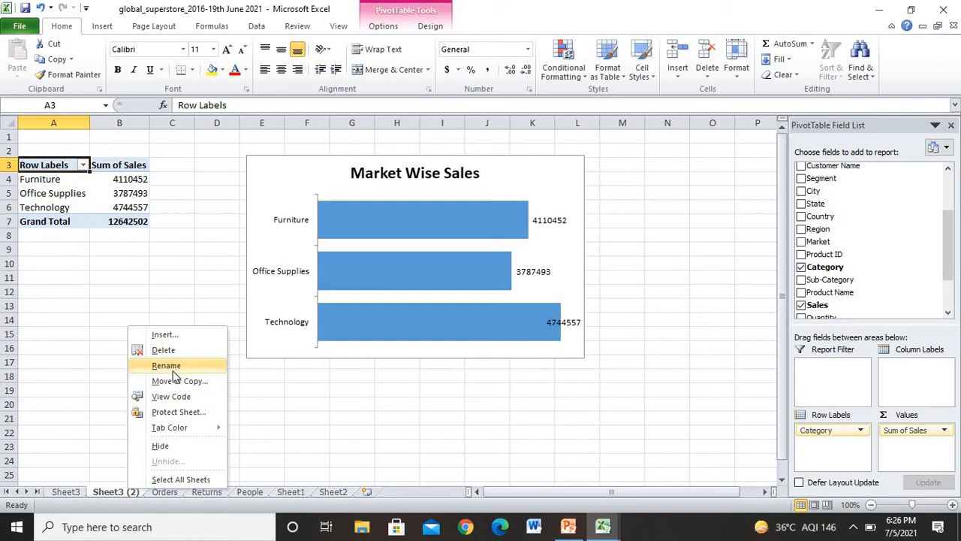
{"action": "left_click", "coordinate": [108, 489]}
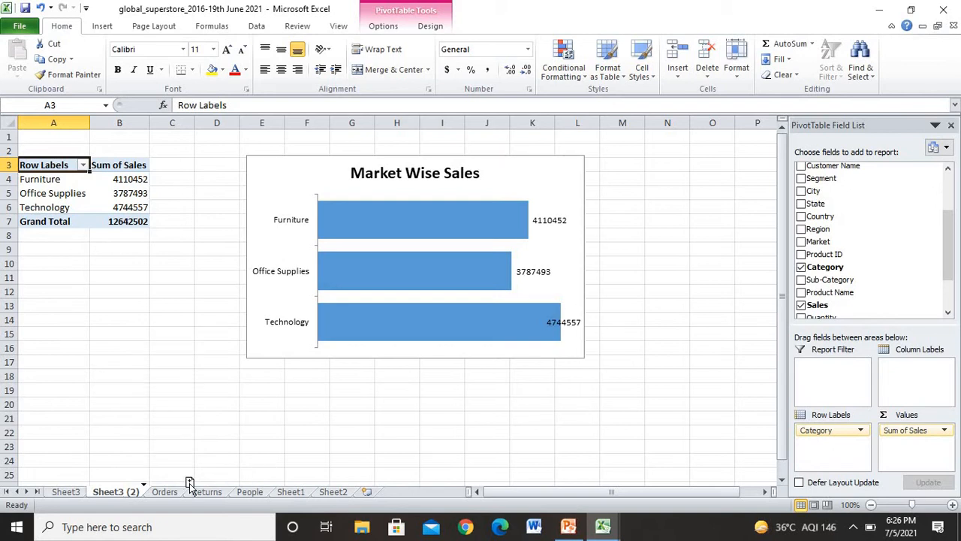
{"action": "left_click_drag", "start_coordinate": [189, 483], "coordinate": [187, 483]}
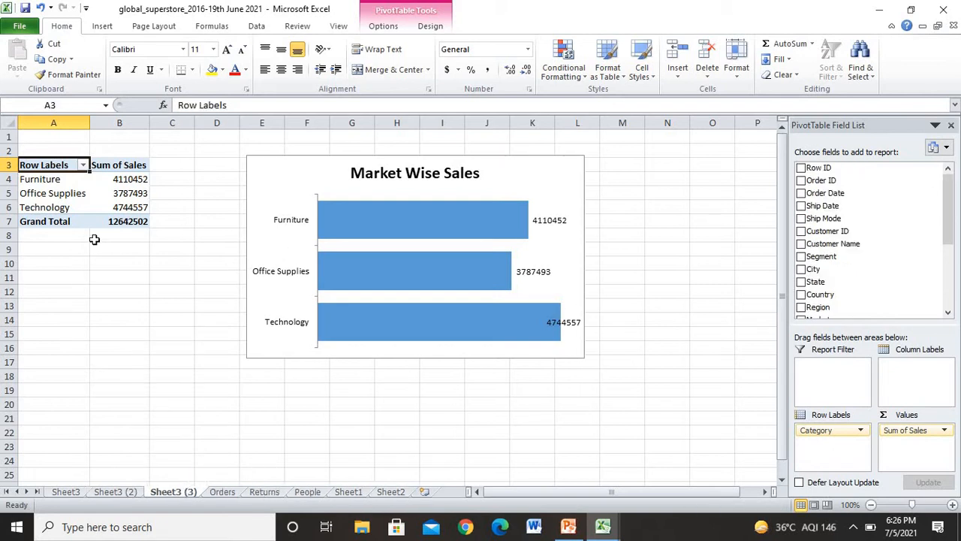
Step: Replace the Category row field with Order Date in the PivotTable on Sheet3 (3)
{"action": "left_click", "coordinate": [47, 194]}
{"action": "left_click_drag", "start_coordinate": [826, 430], "coordinate": [710, 458]}
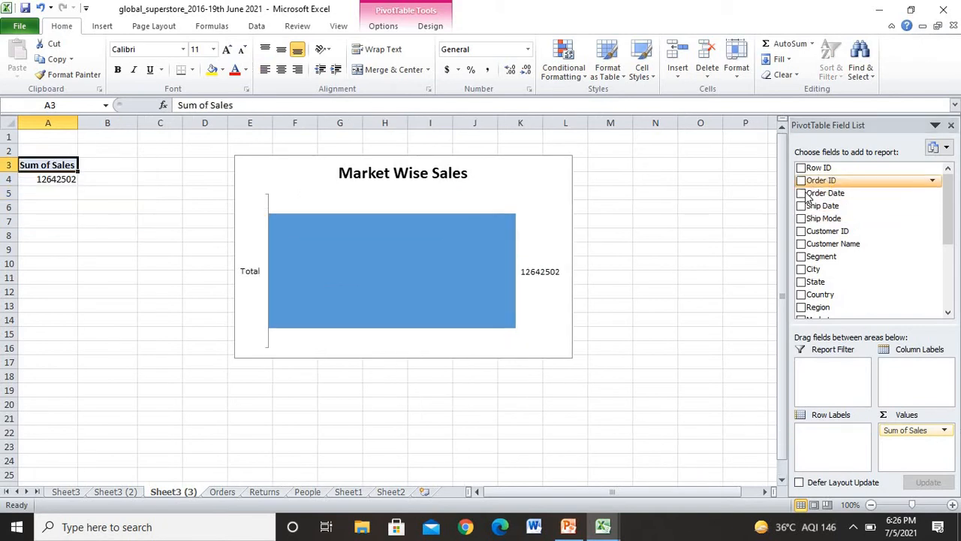
{"action": "left_click_drag", "start_coordinate": [805, 196], "coordinate": [811, 459]}
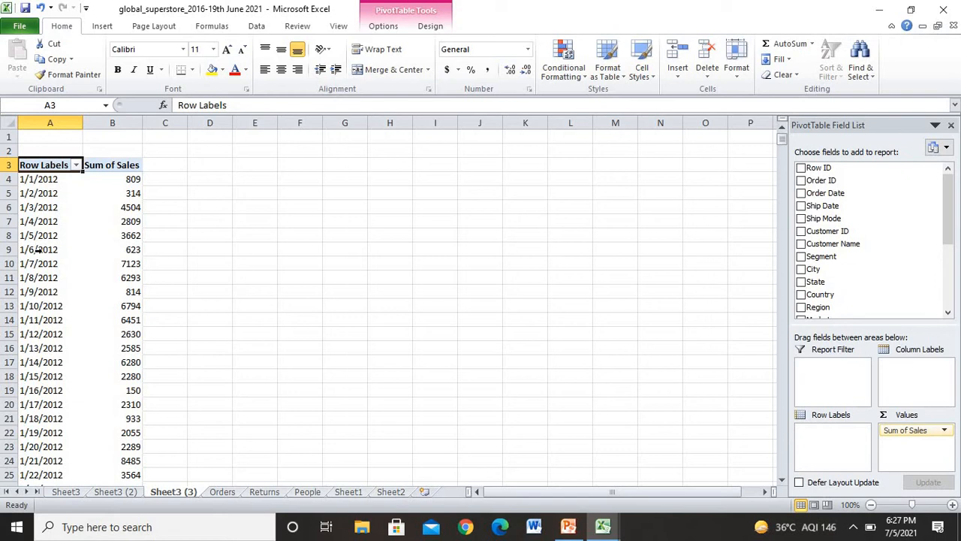
Step: Group the Order Date row labels of the PivotTable by Months and Years
{"action": "left_click_drag", "start_coordinate": [34, 247], "coordinate": [120, 250]}
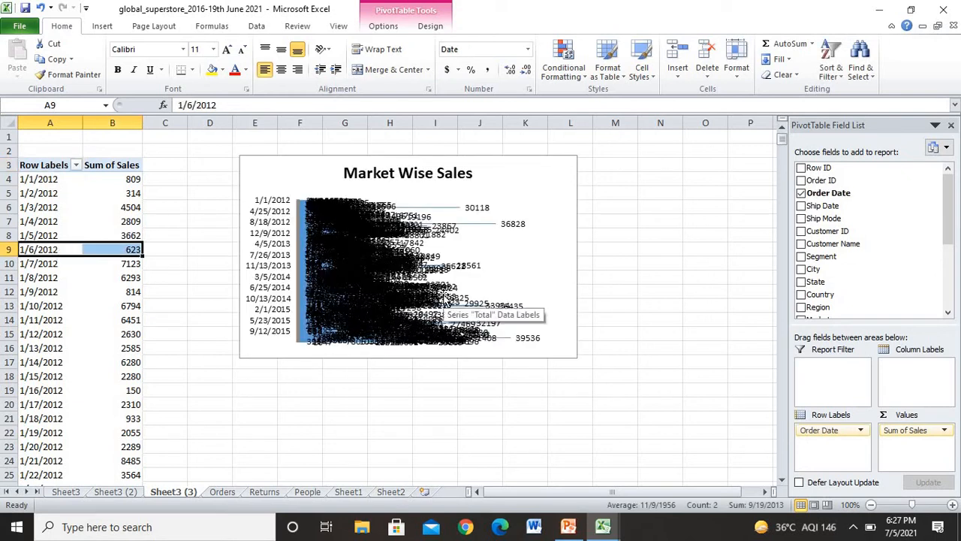
{"action": "right_click", "coordinate": [48, 251]}
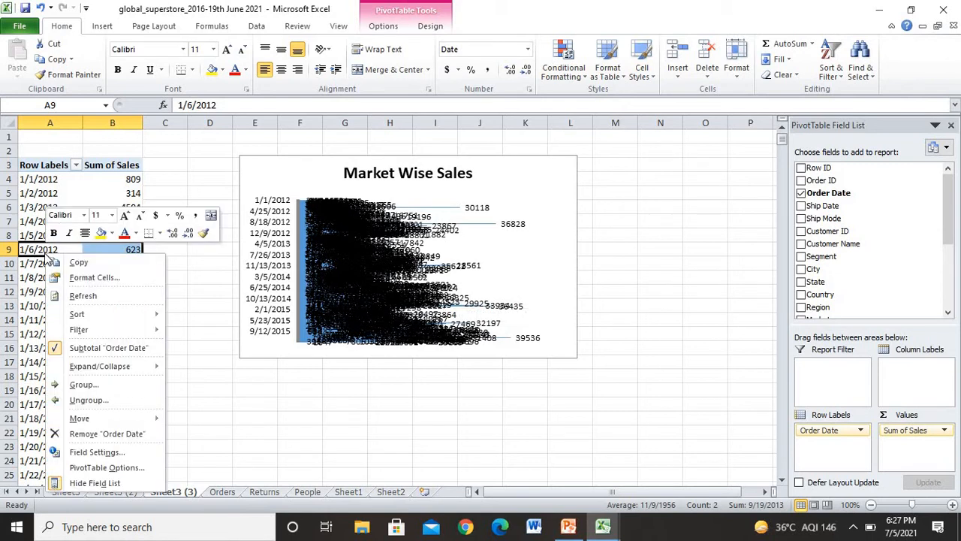
{"action": "left_click", "coordinate": [109, 388]}
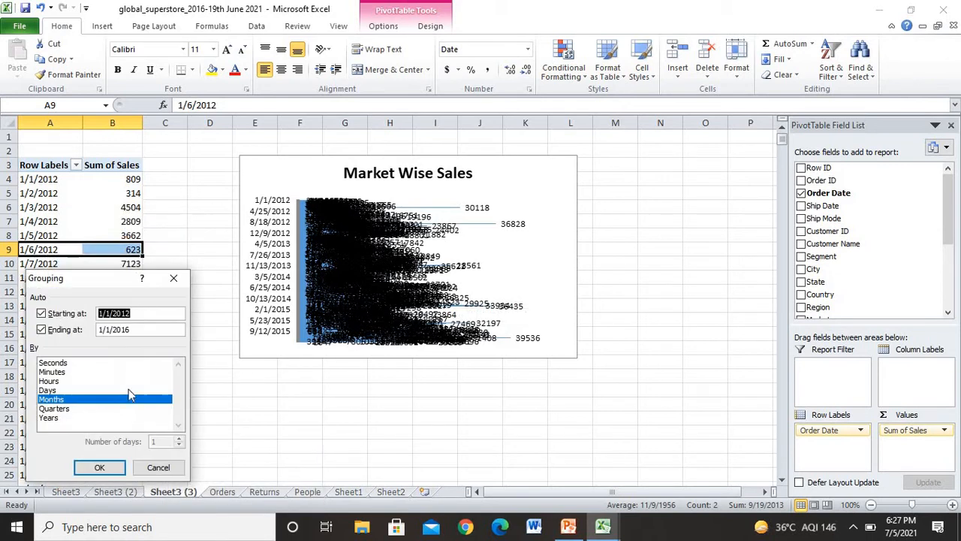
{"action": "left_click", "coordinate": [63, 419]}
{"action": "left_click", "coordinate": [99, 468]}
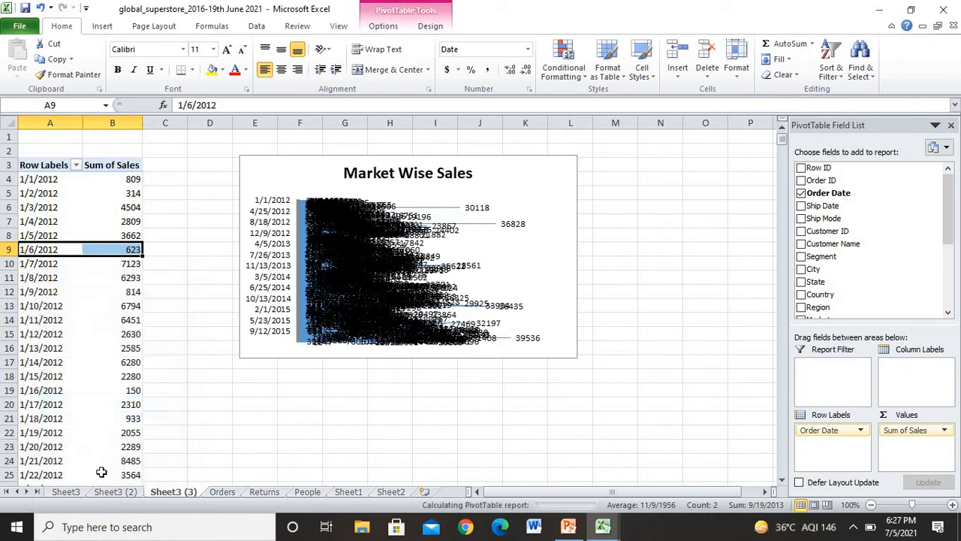
Step: Cut the copied Market Wise Sales bar chart out of Sheet3 (3)
{"action": "left_click", "coordinate": [286, 168]}
{"action": "right_click", "coordinate": [290, 170]}
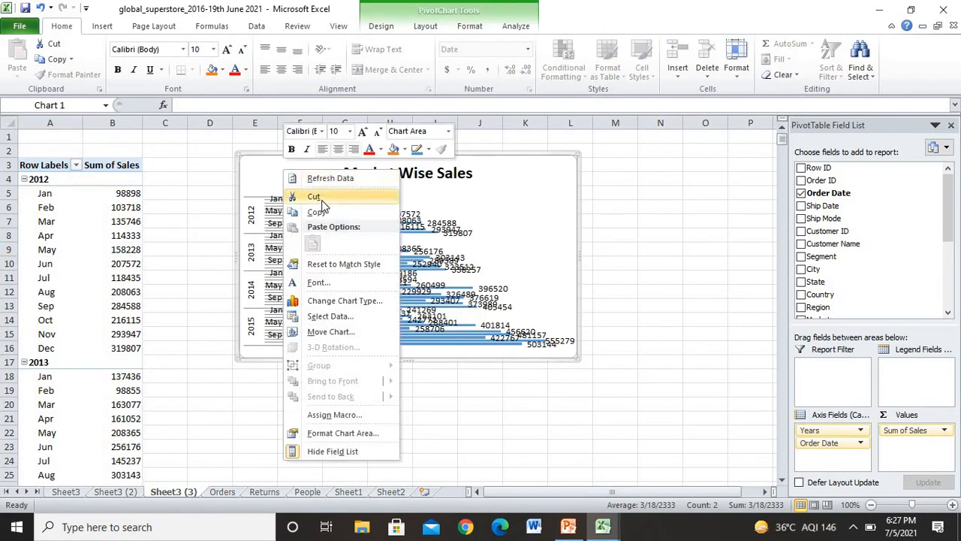
{"action": "left_click", "coordinate": [314, 196]}
{"action": "left_click", "coordinate": [127, 220]}
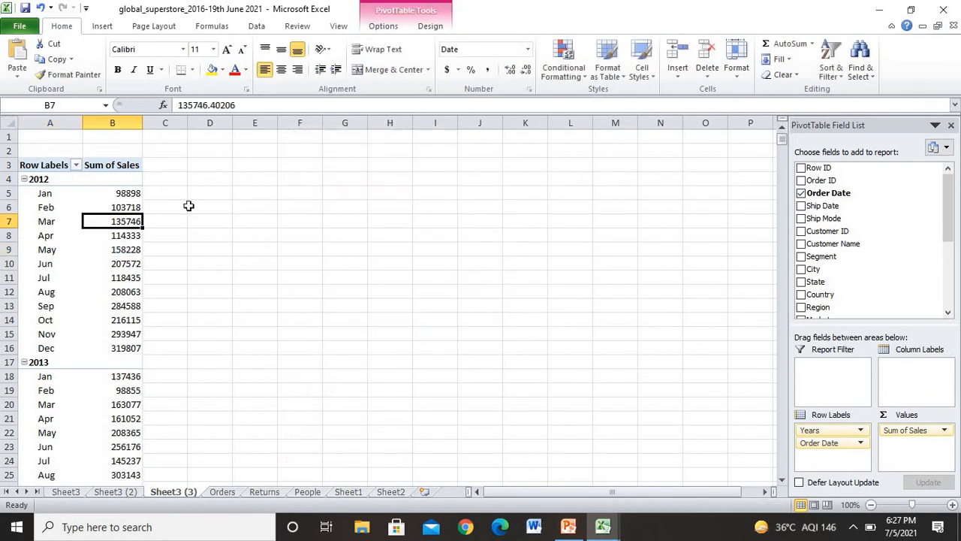
Step: Insert a Line with Markers PivotChart from the year and month sales PivotTable
{"action": "left_click", "coordinate": [385, 27]}
{"action": "left_click", "coordinate": [767, 60]}
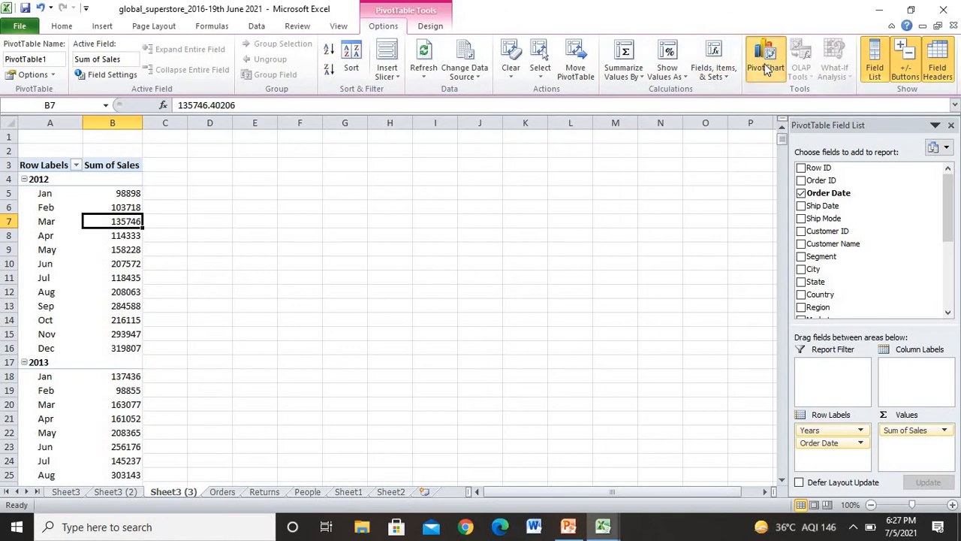
{"action": "left_click", "coordinate": [319, 192]}
{"action": "left_click", "coordinate": [519, 311]}
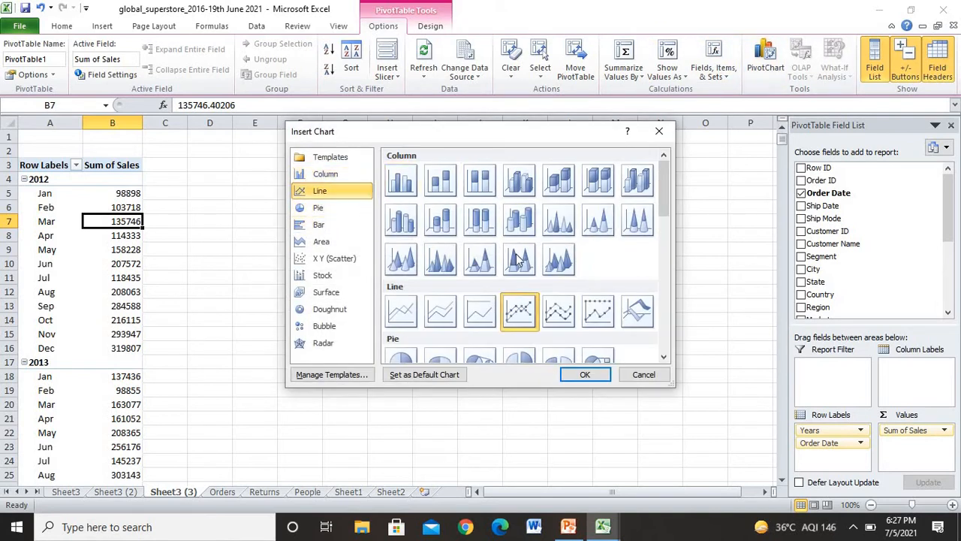
{"action": "left_click", "coordinate": [585, 375]}
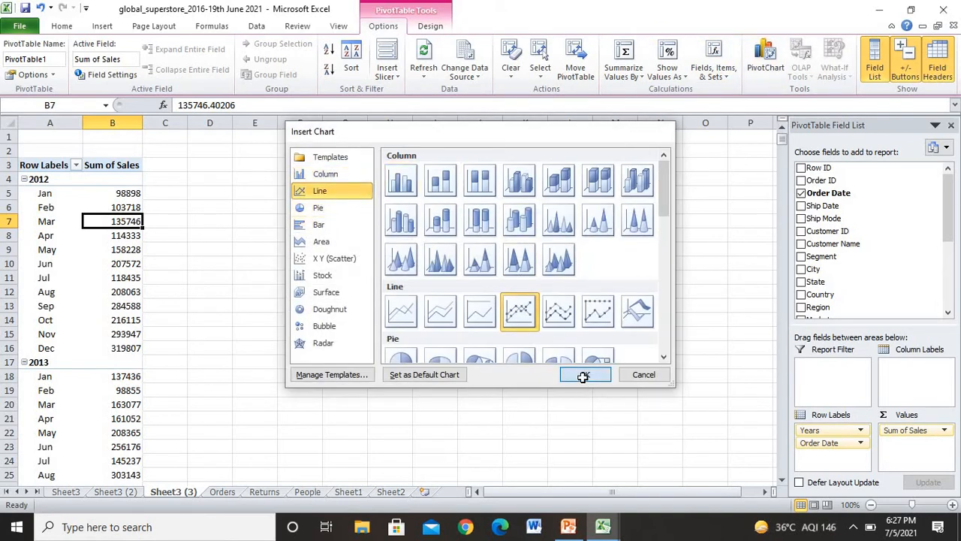
Step: Delete the horizontal gridlines and the legend from the new line chart
{"action": "left_click", "coordinate": [388, 273]}
{"action": "left_click", "coordinate": [376, 286]}
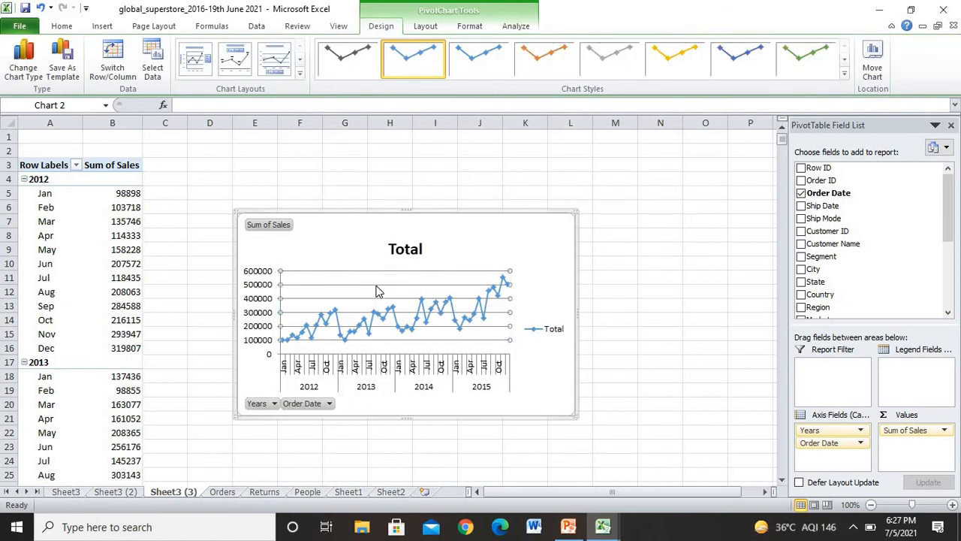
{"action": "key", "text": "Delete"}
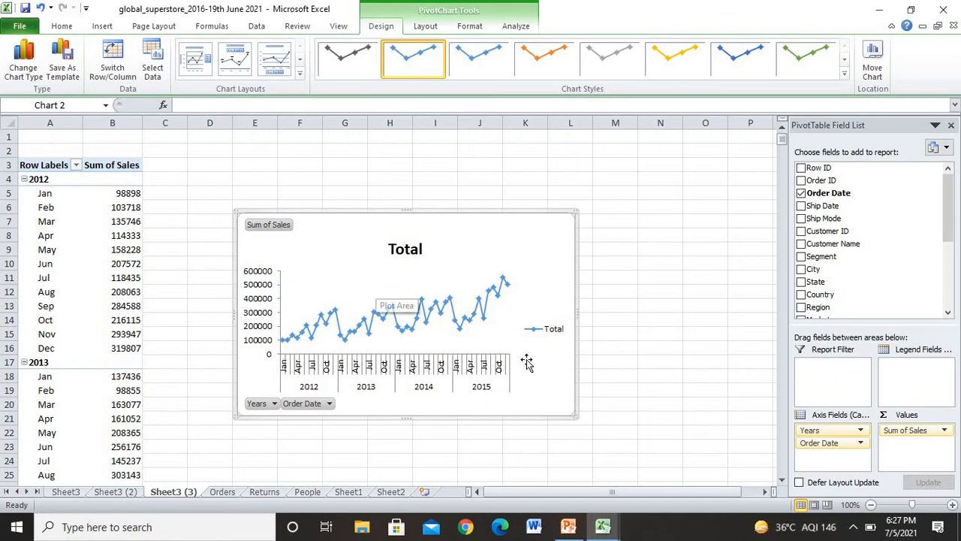
{"action": "left_click", "coordinate": [561, 333]}
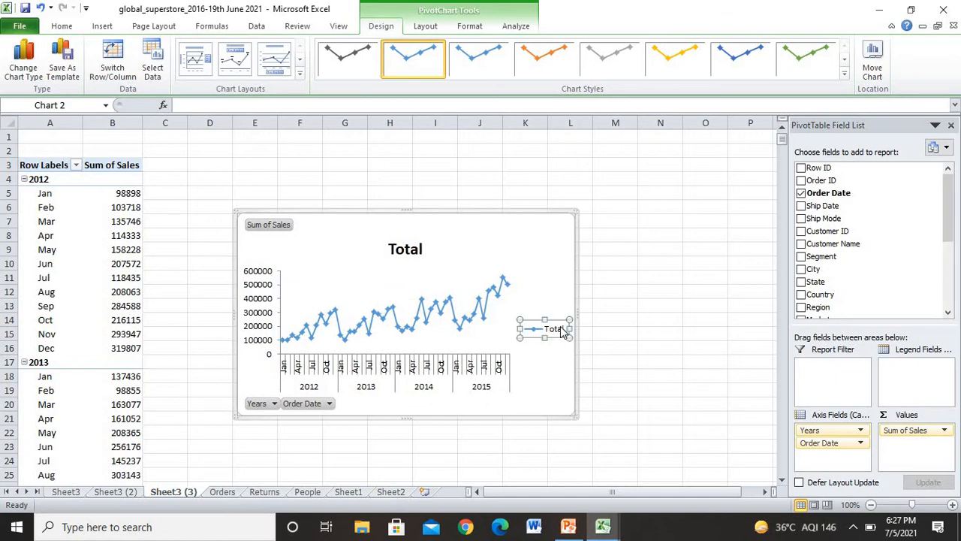
{"action": "key", "text": "Delete"}
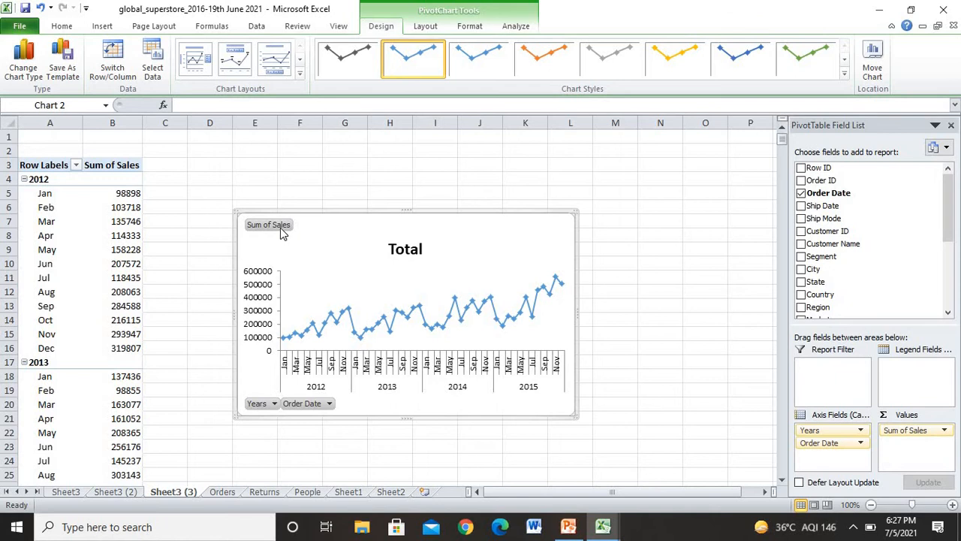
Step: Hide all field buttons on the line chart and delete its vertical value axis
{"action": "right_click", "coordinate": [259, 406]}
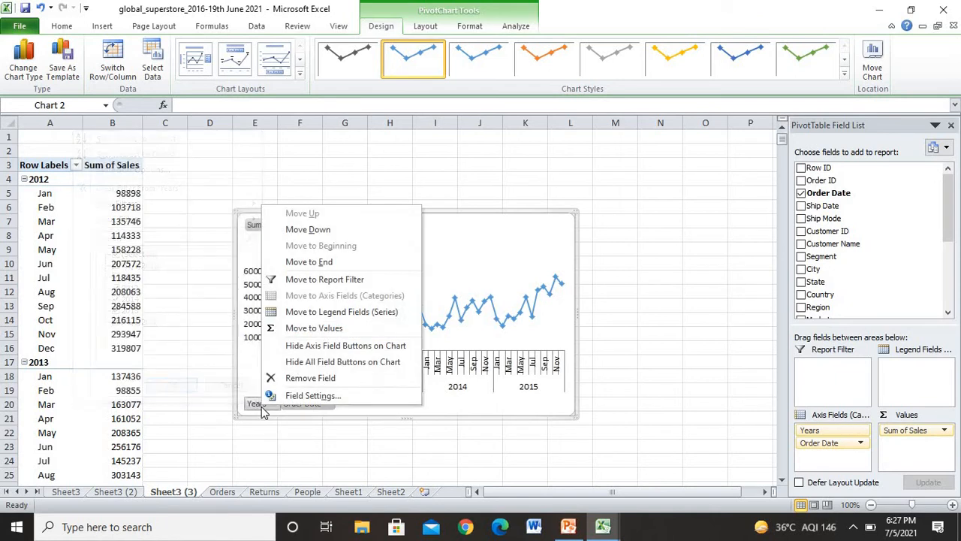
{"action": "left_click", "coordinate": [356, 361]}
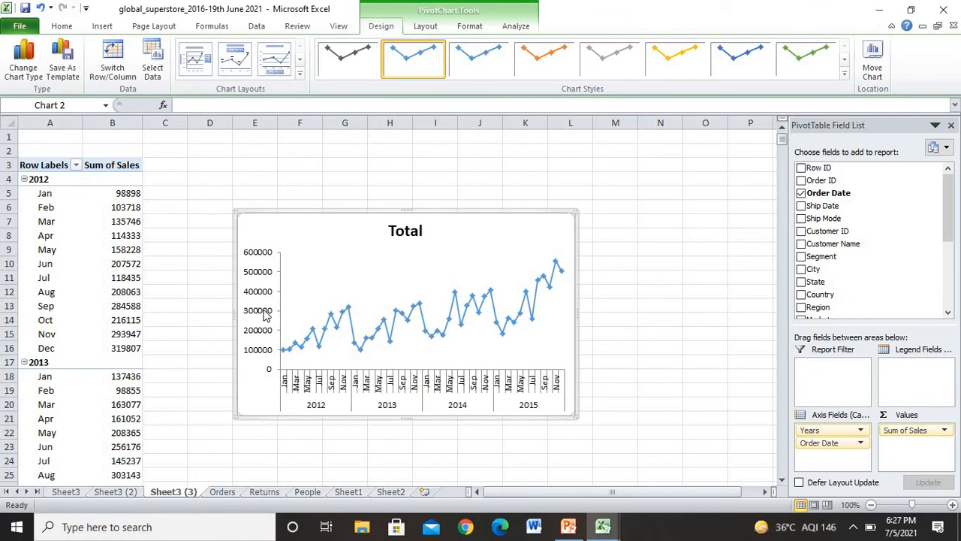
{"action": "left_click", "coordinate": [262, 281]}
{"action": "right_click", "coordinate": [262, 280]}
{"action": "left_click", "coordinate": [300, 284]}
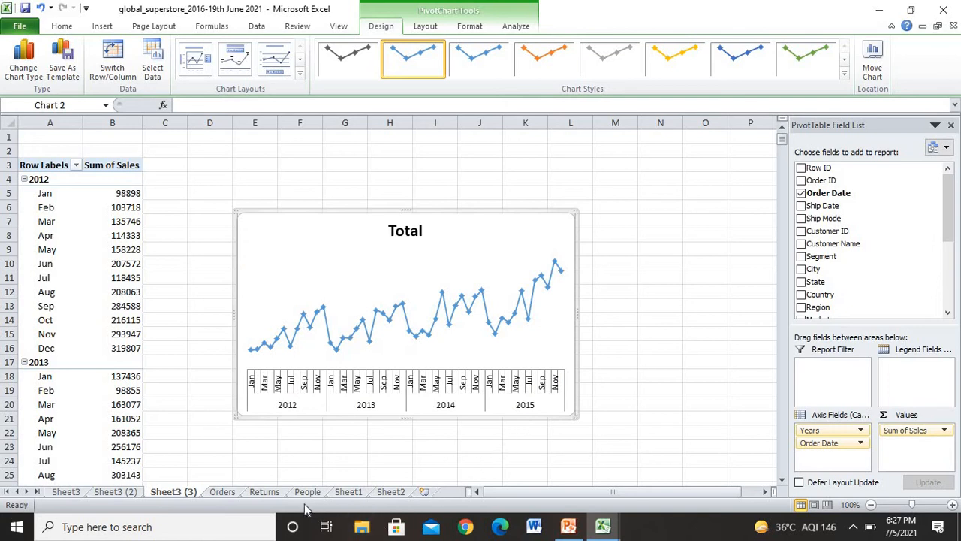
Step: Insert a new blank worksheet just before the Orders sheet
{"action": "right_click", "coordinate": [233, 496]}
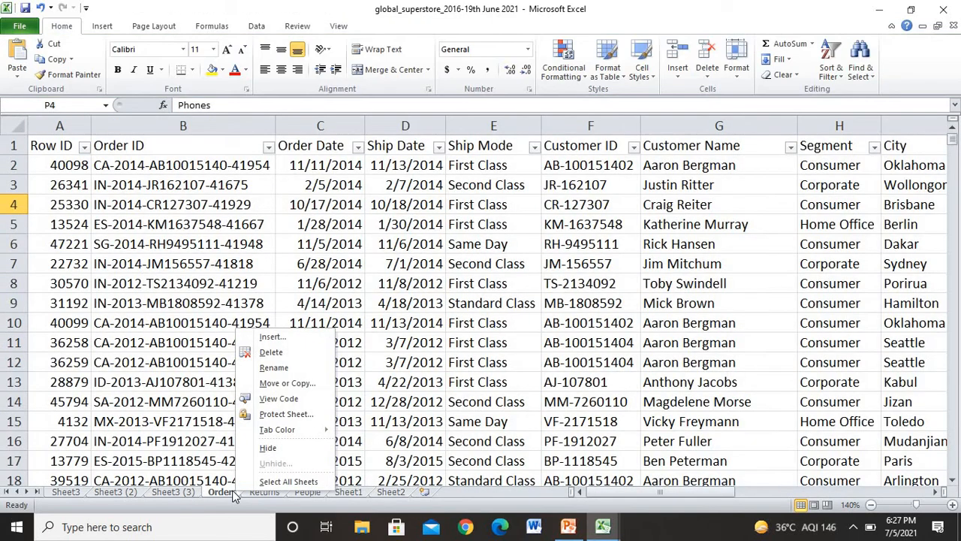
{"action": "left_click", "coordinate": [271, 336]}
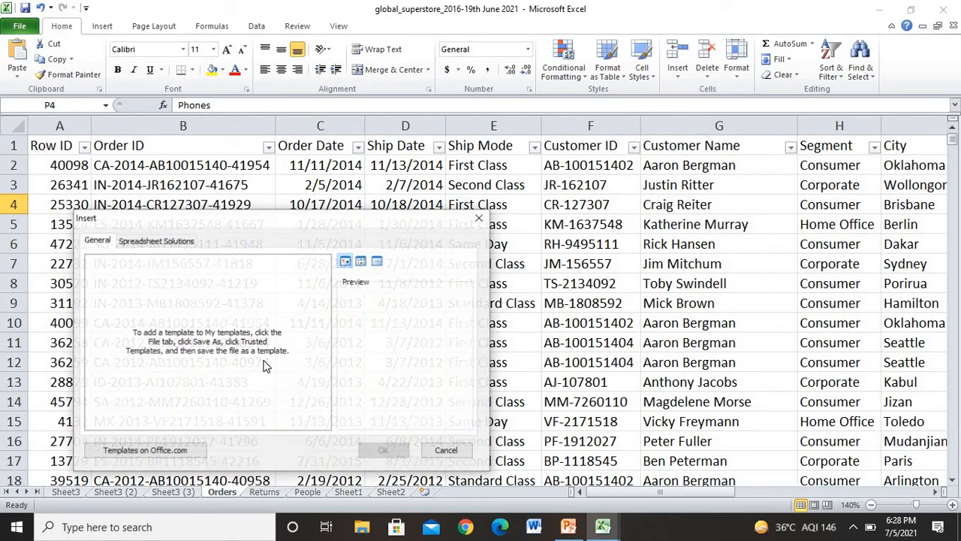
{"action": "left_click", "coordinate": [381, 452]}
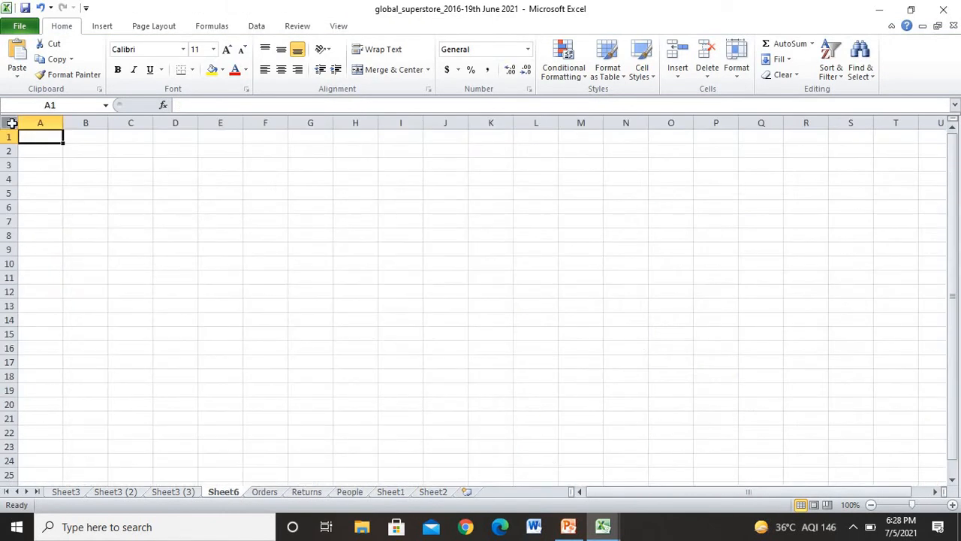
Step: Fill all cells of the new Sheet6 with a light grey theme color
{"action": "left_click", "coordinate": [9, 122]}
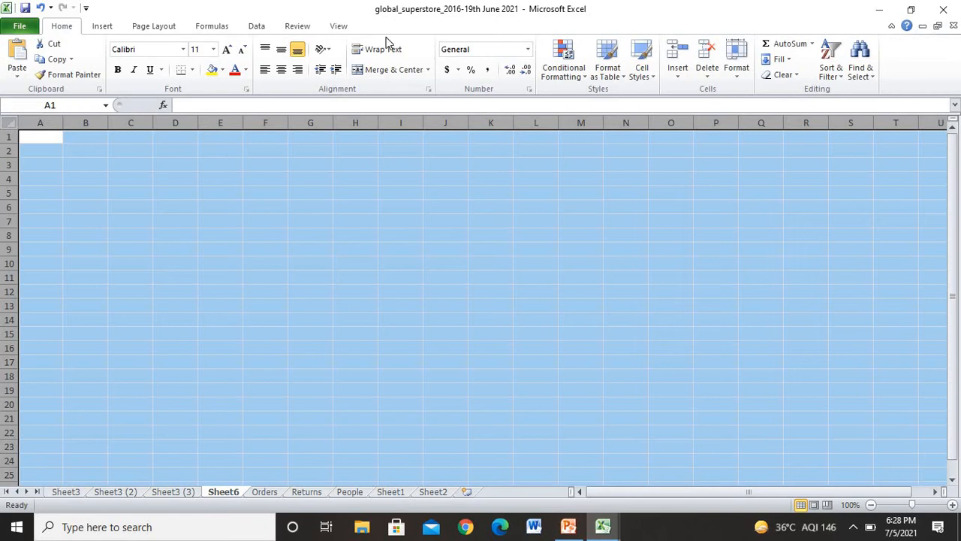
{"action": "left_click", "coordinate": [223, 70]}
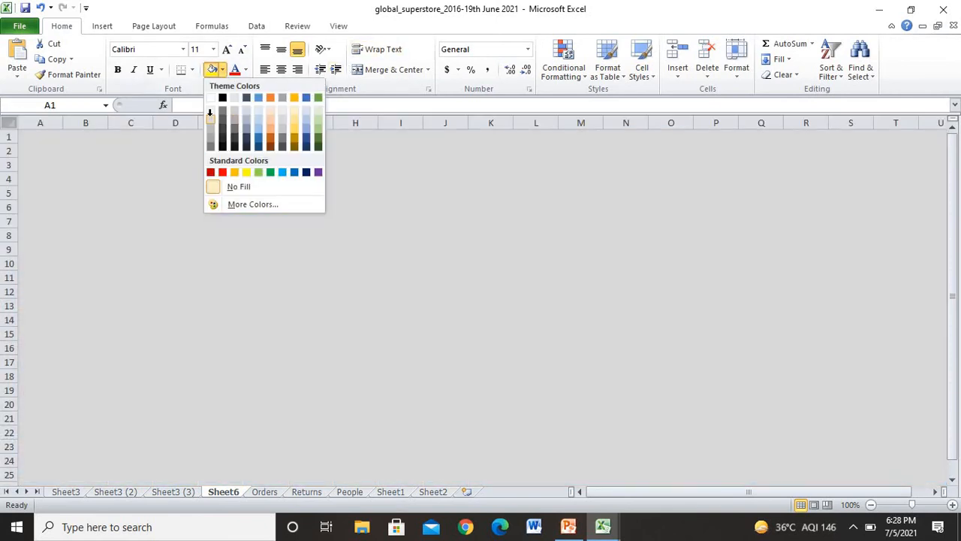
{"action": "left_click", "coordinate": [211, 110]}
{"action": "left_click", "coordinate": [209, 238]}
Step: Copy the Market Wise Sales chart from Sheet3 and paste it into Sheet6 at about cell B15
{"action": "left_click", "coordinate": [76, 494]}
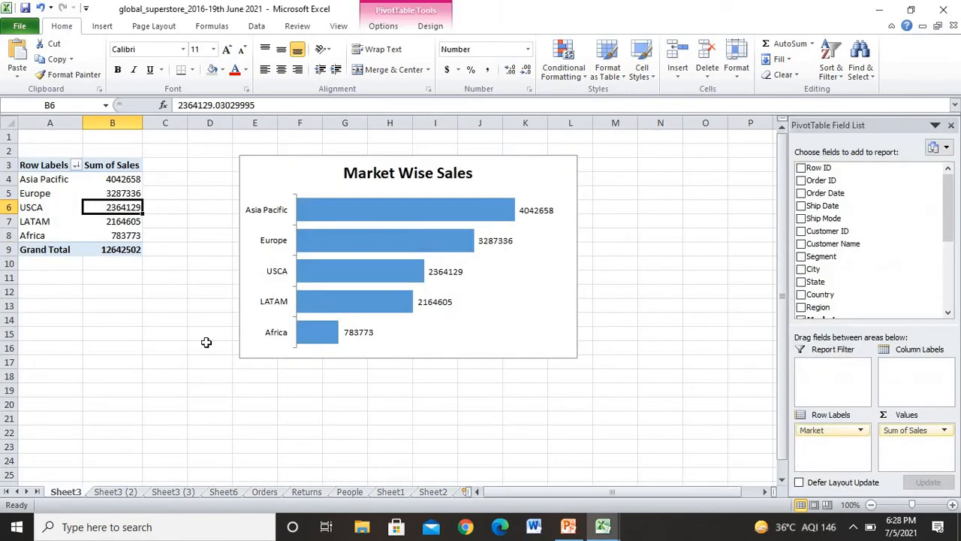
{"action": "left_click", "coordinate": [254, 168]}
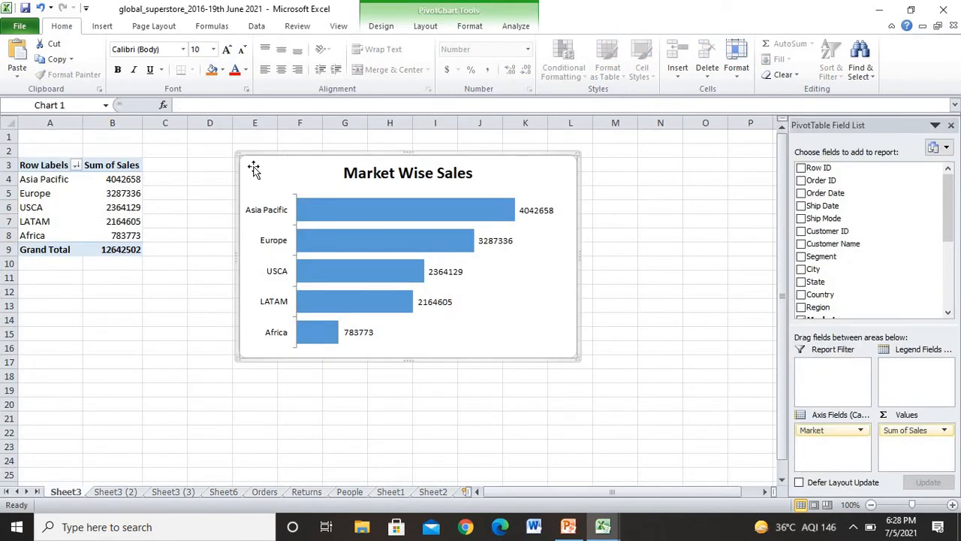
{"action": "left_click", "coordinate": [223, 492]}
{"action": "left_click", "coordinate": [74, 329]}
{"action": "key", "text": "ctrl+v"}
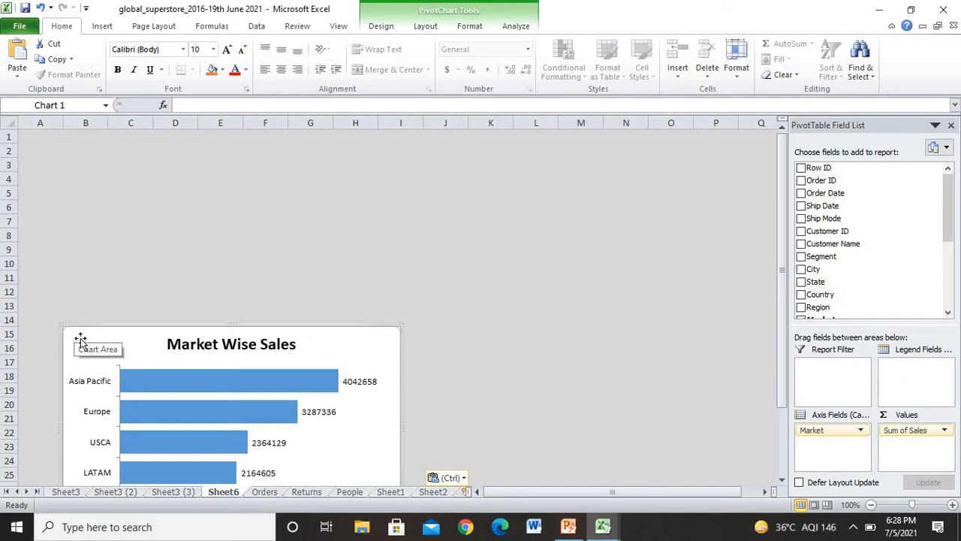
{"action": "left_click", "coordinate": [870, 505]}
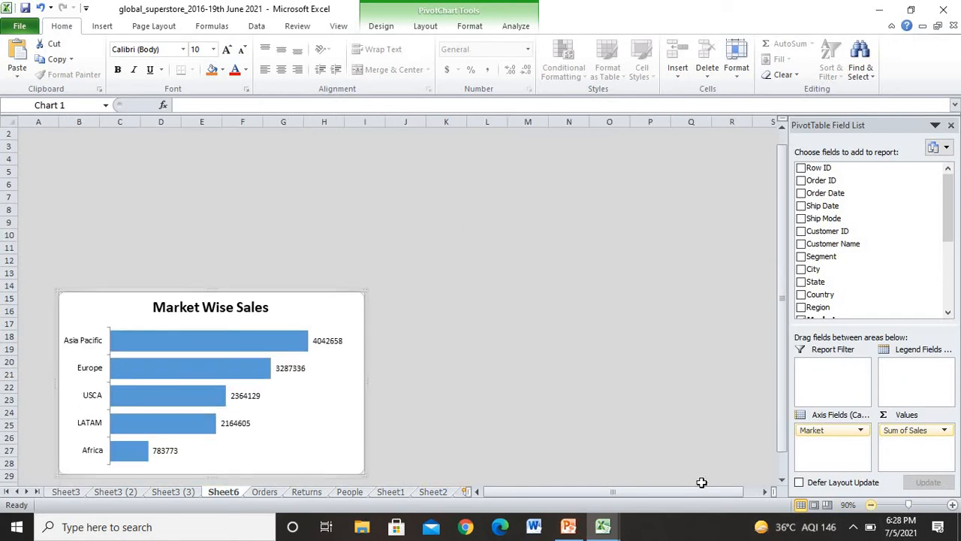
Step: Retitle the category chart on Sheet3 (2) as "Category Wise Sales"
{"action": "left_click", "coordinate": [117, 491]}
{"action": "left_click", "coordinate": [424, 172]}
{"action": "left_click", "coordinate": [421, 173]}
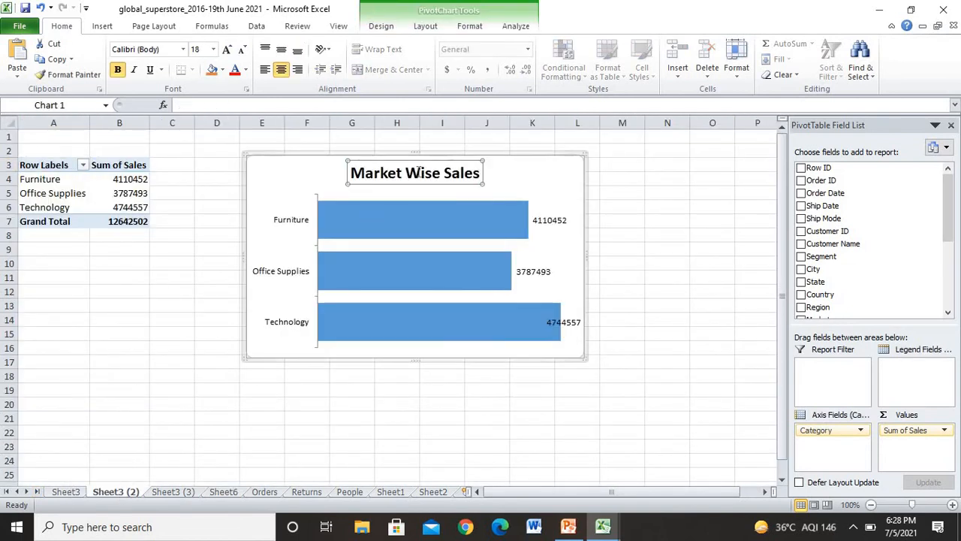
{"action": "left_click_drag", "start_coordinate": [350, 173], "coordinate": [400, 173]}
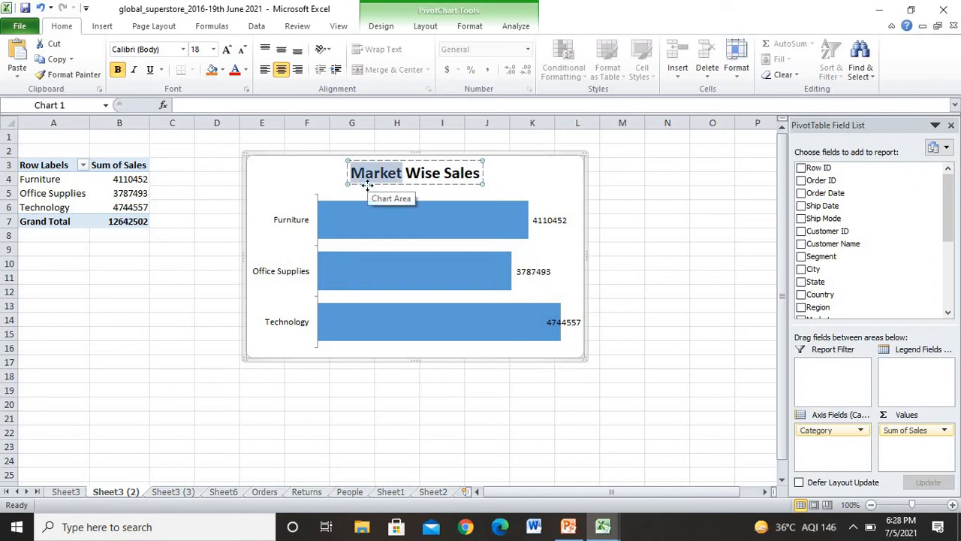
{"action": "type", "text": "Catego"}
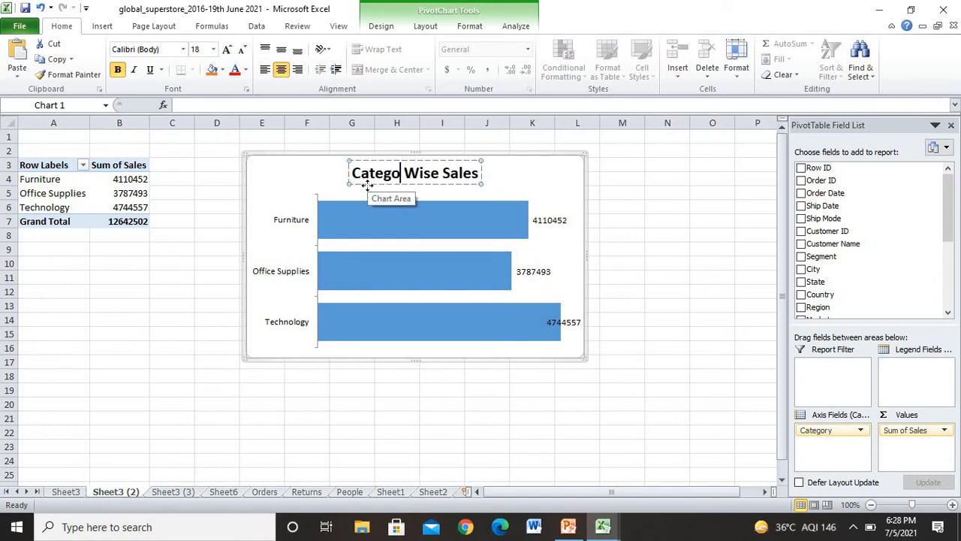
{"action": "type", "text": "ry"}
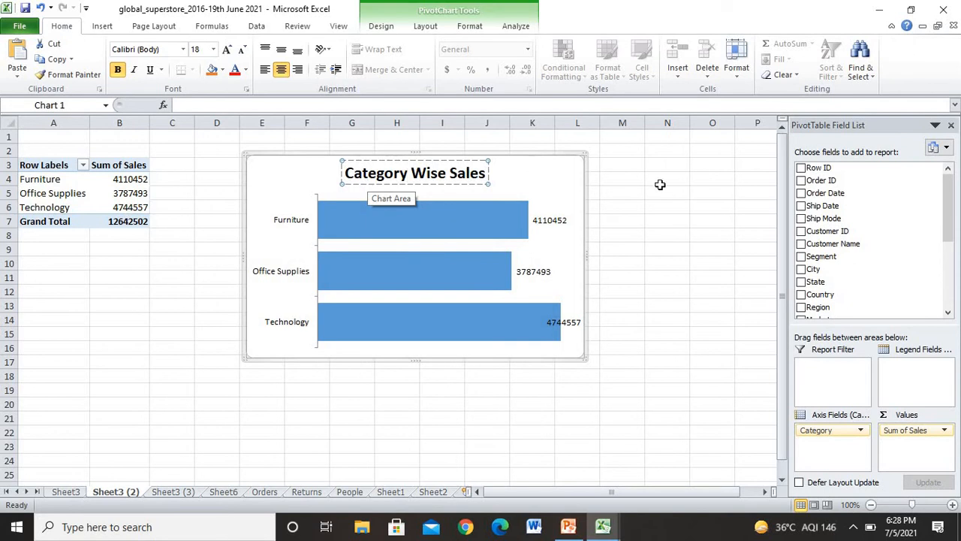
{"action": "left_click", "coordinate": [680, 237]}
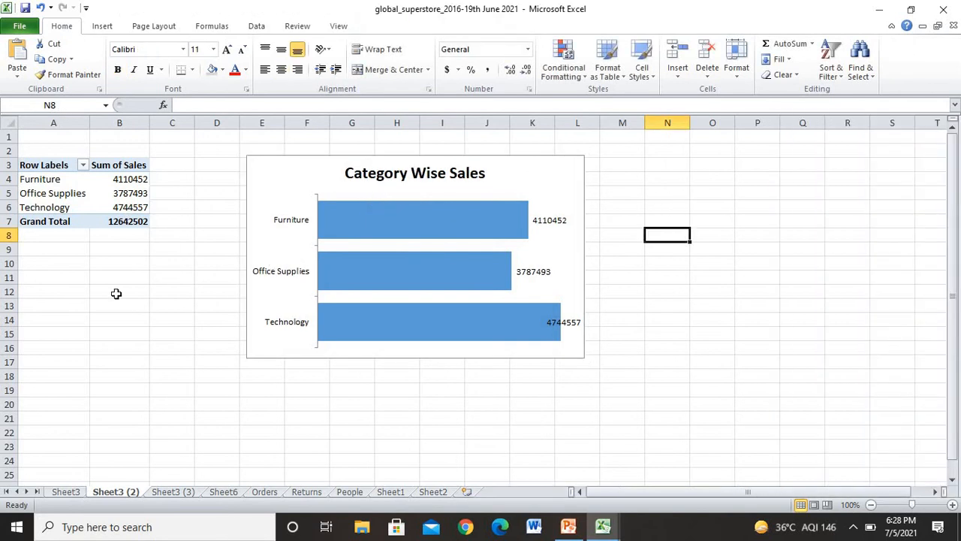
Step: Copy the Category Wise Sales chart and paste it into Sheet6 beside the Market Wise Sales chart, at about cell J15
{"action": "left_click", "coordinate": [272, 172]}
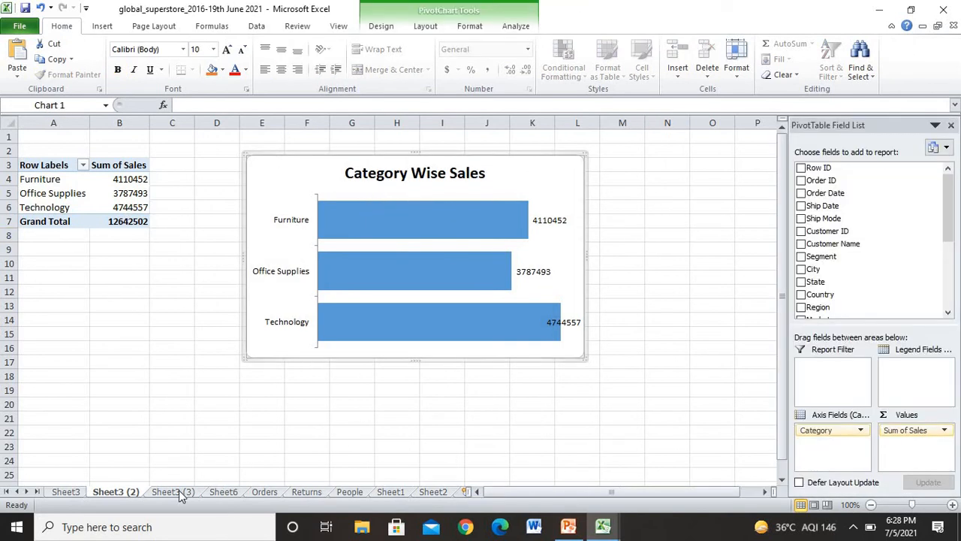
{"action": "left_click", "coordinate": [223, 491]}
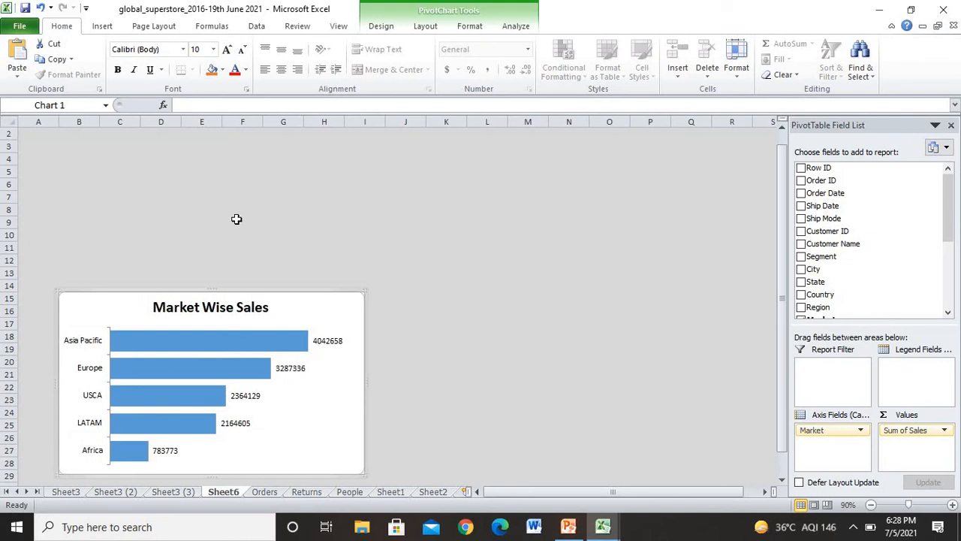
{"action": "left_click", "coordinate": [421, 299]}
{"action": "key", "text": "ctrl+v"}
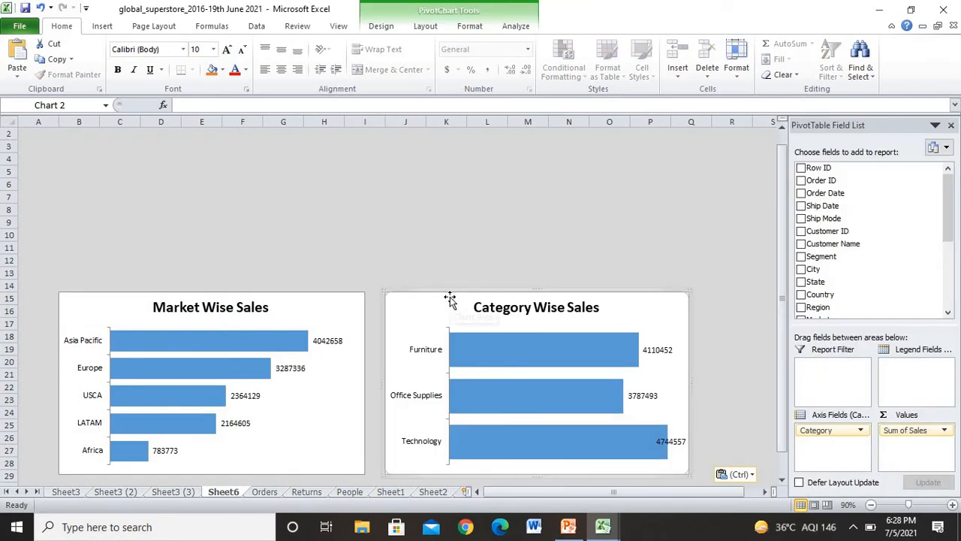
Step: Retitle the line chart on Sheet3 (3) as "Month - Year Wise Sales Trend"
{"action": "left_click", "coordinate": [182, 491]}
{"action": "left_click", "coordinate": [411, 236]}
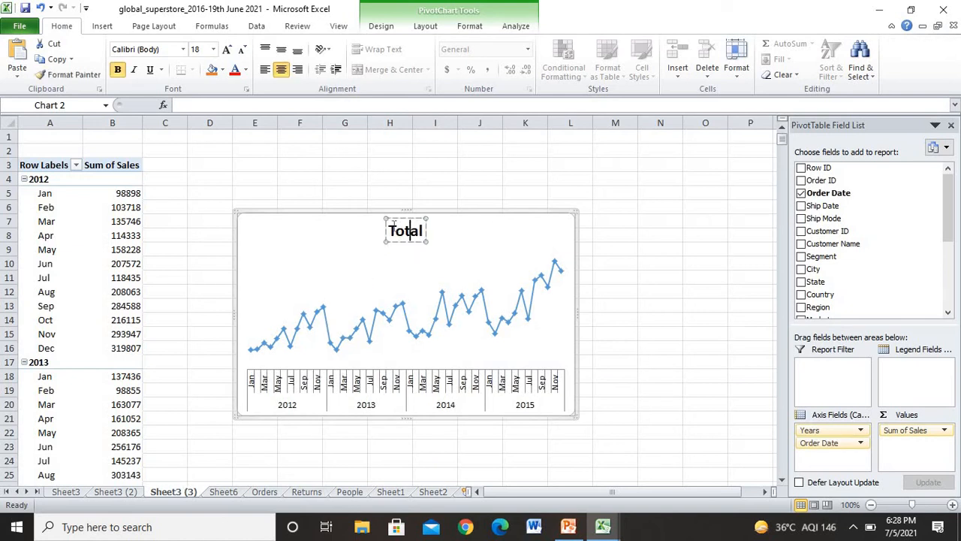
{"action": "left_click_drag", "start_coordinate": [392, 225], "coordinate": [418, 239]}
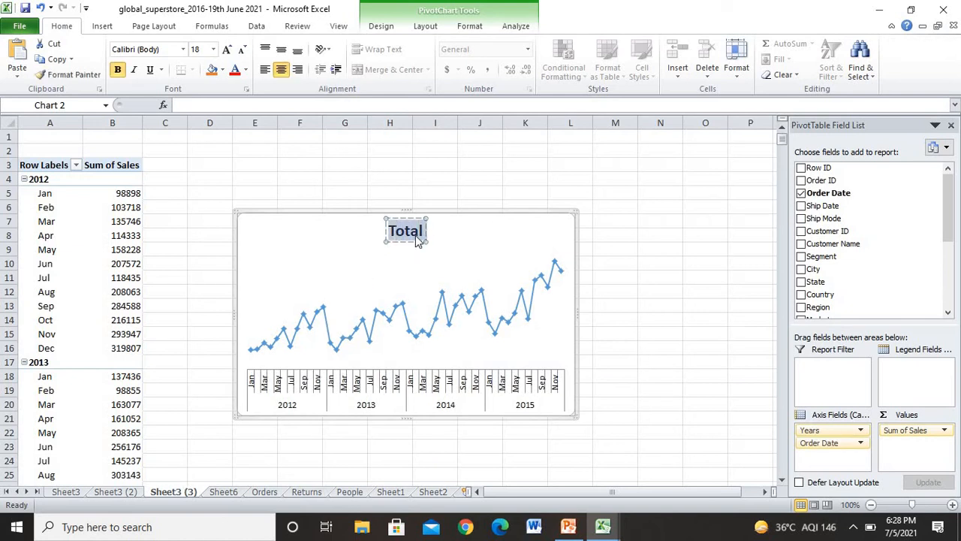
{"action": "type", "text": "Month "}
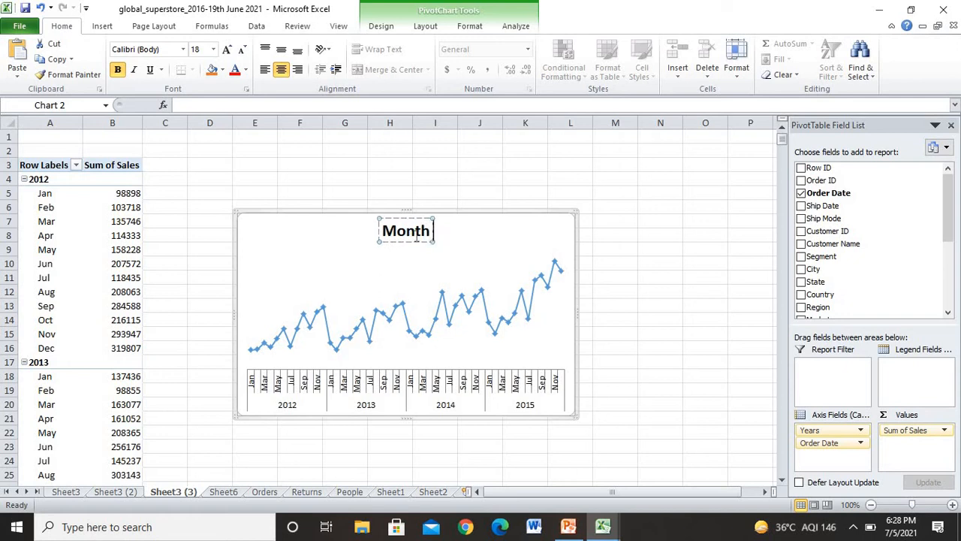
{"action": "type", "text": "- YEa"}
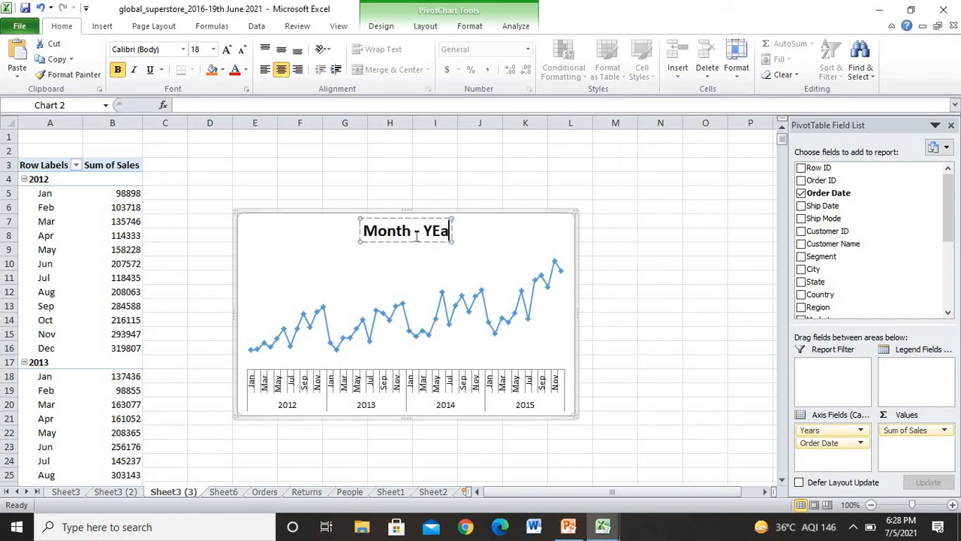
{"action": "type", "text": "r Wiae"}
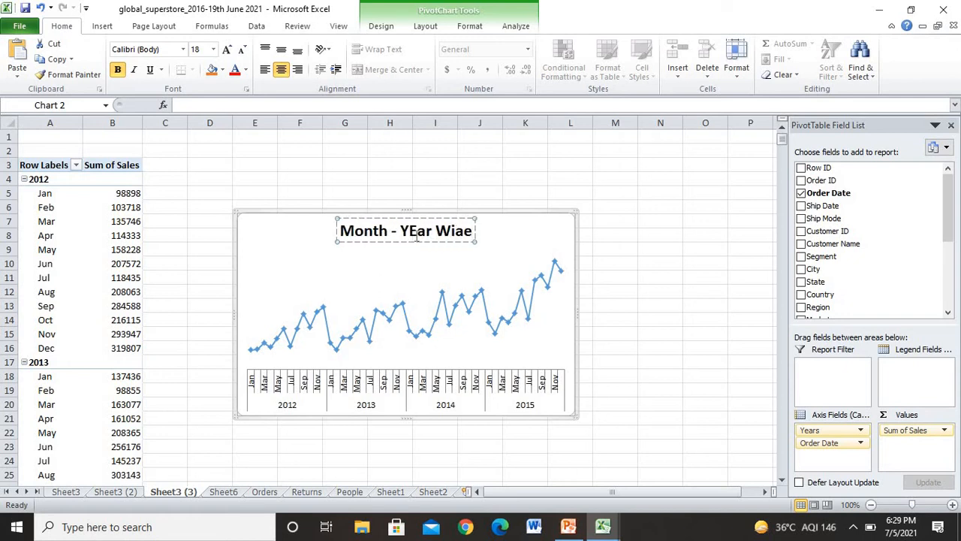
{"action": "key", "text": "BackSpace"}
{"action": "key", "text": "BackSpace"}
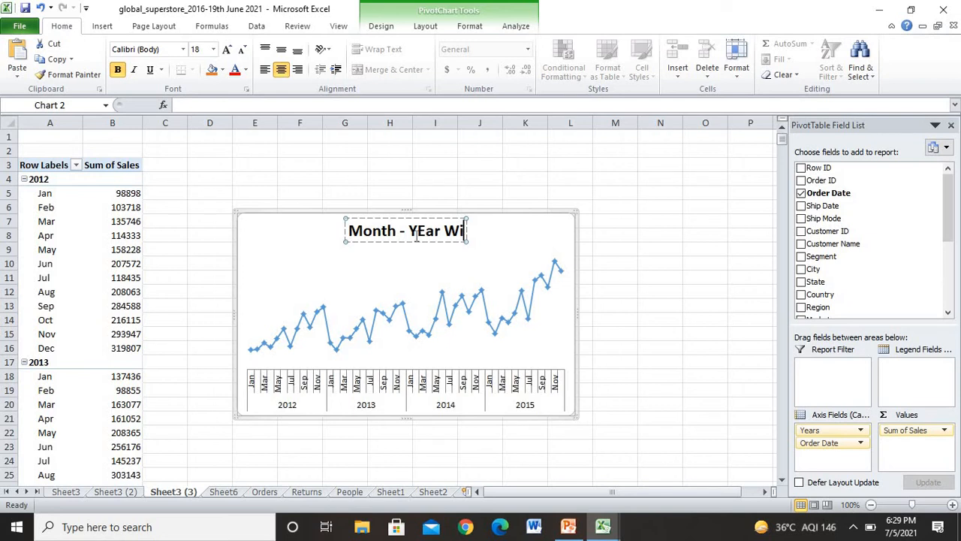
{"action": "type", "text": "se Sales Trend"}
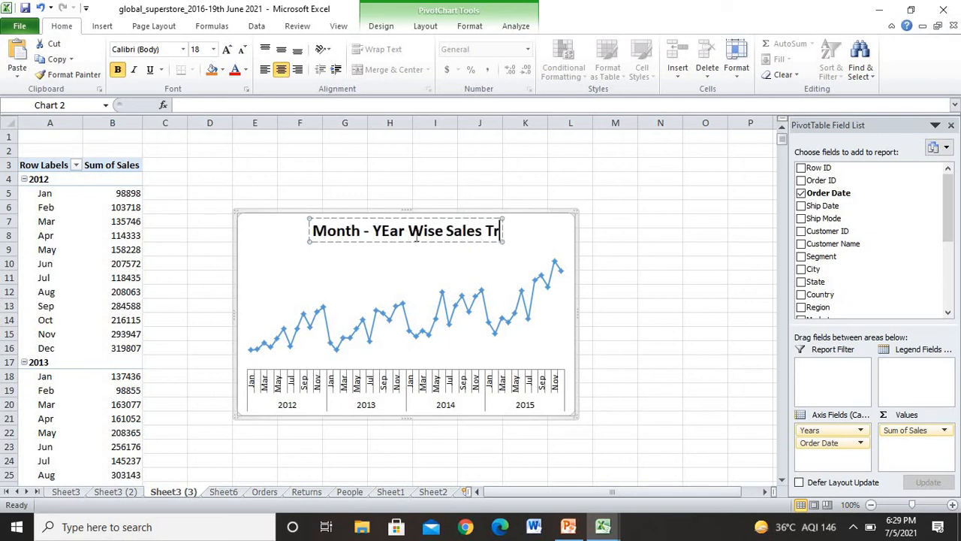
{"action": "left_click", "coordinate": [375, 232]}
{"action": "key", "text": "BackSpace"}
{"action": "type", "text": "e"}
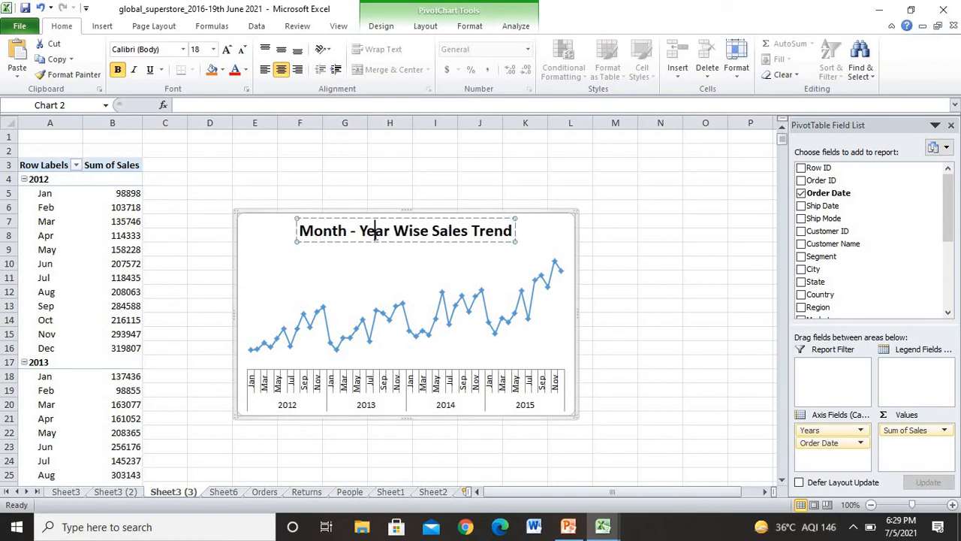
{"action": "left_click", "coordinate": [685, 293]}
Step: Copy the Month - Year Wise Sales Trend chart and paste it into Sheet6 at cell B3
{"action": "left_click", "coordinate": [254, 229]}
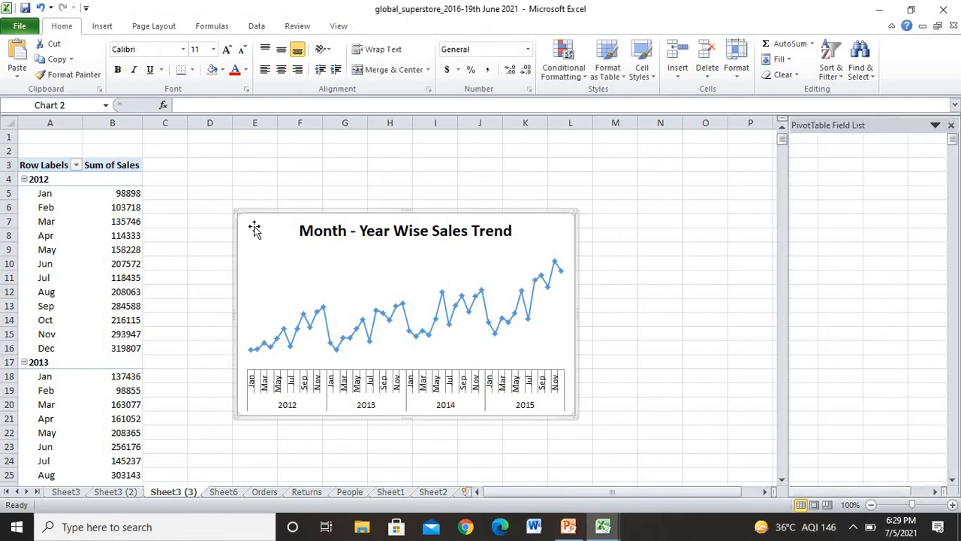
{"action": "left_click", "coordinate": [223, 492]}
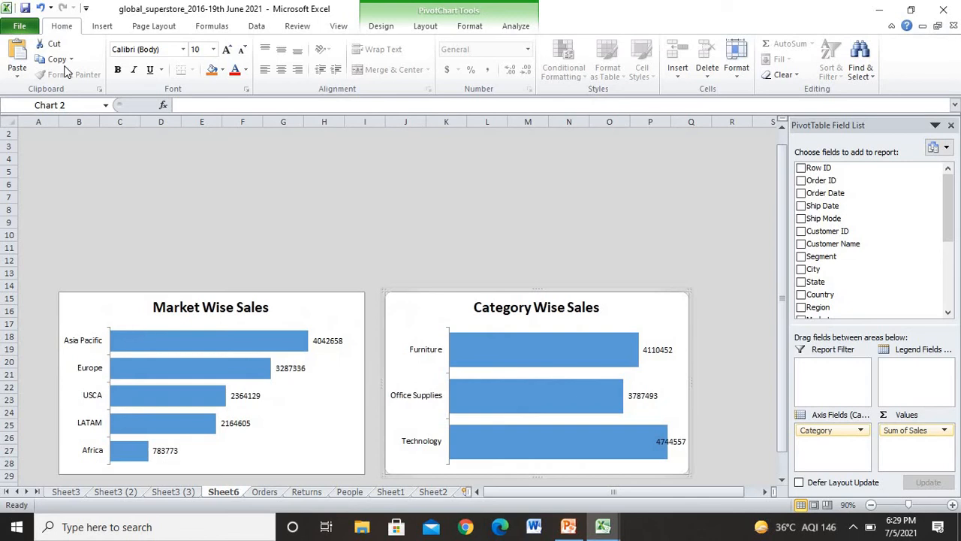
{"action": "left_click", "coordinate": [54, 146]}
{"action": "left_click", "coordinate": [80, 152]}
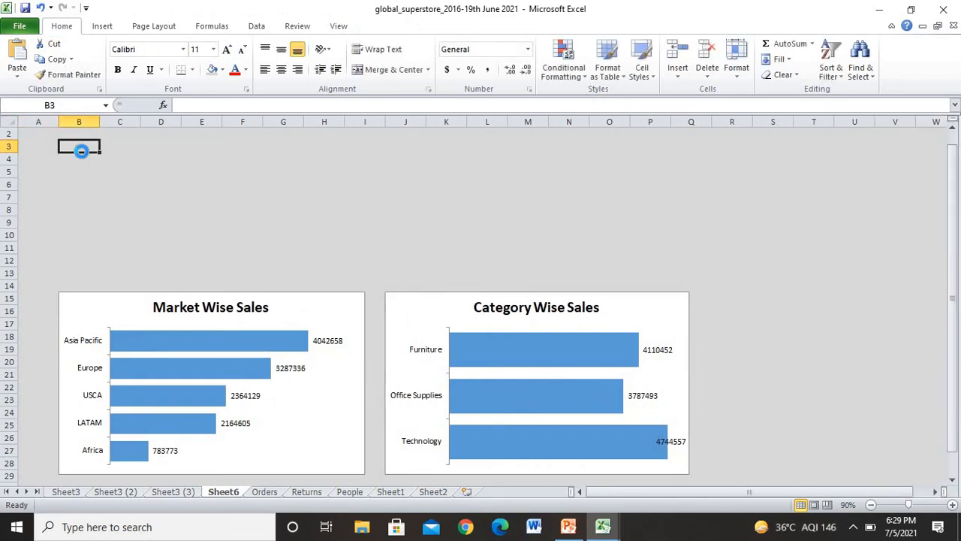
{"action": "key", "text": "ctrl+v"}
Step: Resize the trend chart to span both lower charts' width and end at about row 14, and hide the PivotTable field list
{"action": "left_click_drag", "start_coordinate": [363, 232], "coordinate": [686, 226]}
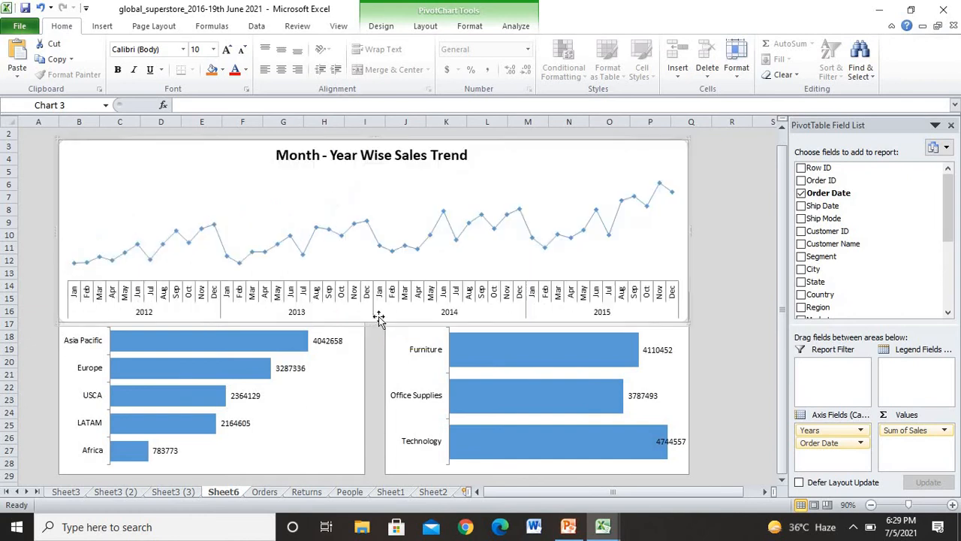
{"action": "left_click", "coordinate": [371, 272]}
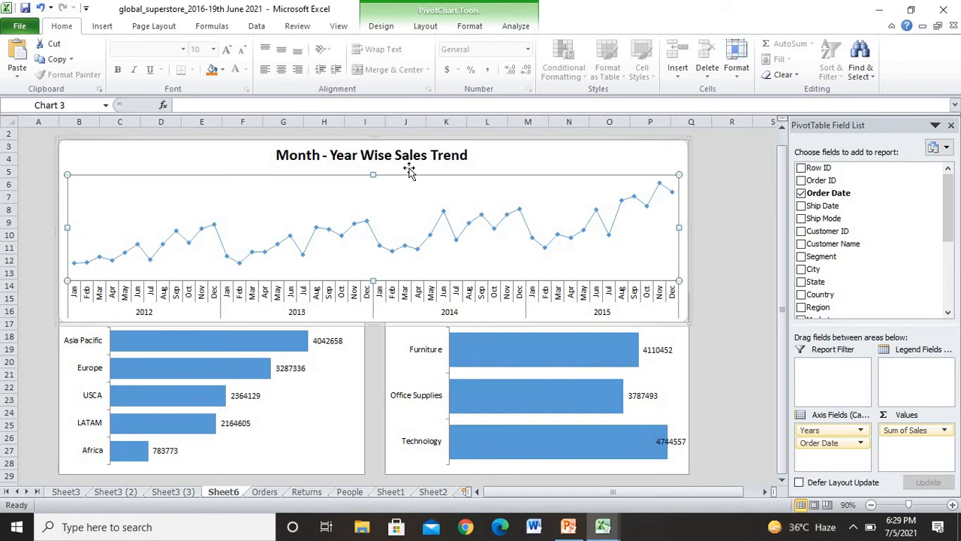
{"action": "left_click", "coordinate": [366, 325]}
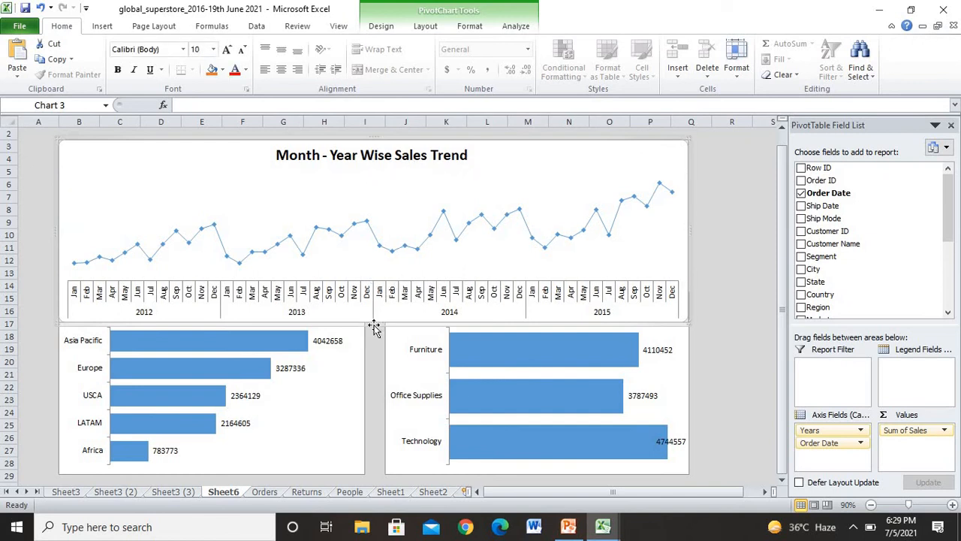
{"action": "left_click_drag", "start_coordinate": [374, 323], "coordinate": [381, 294]}
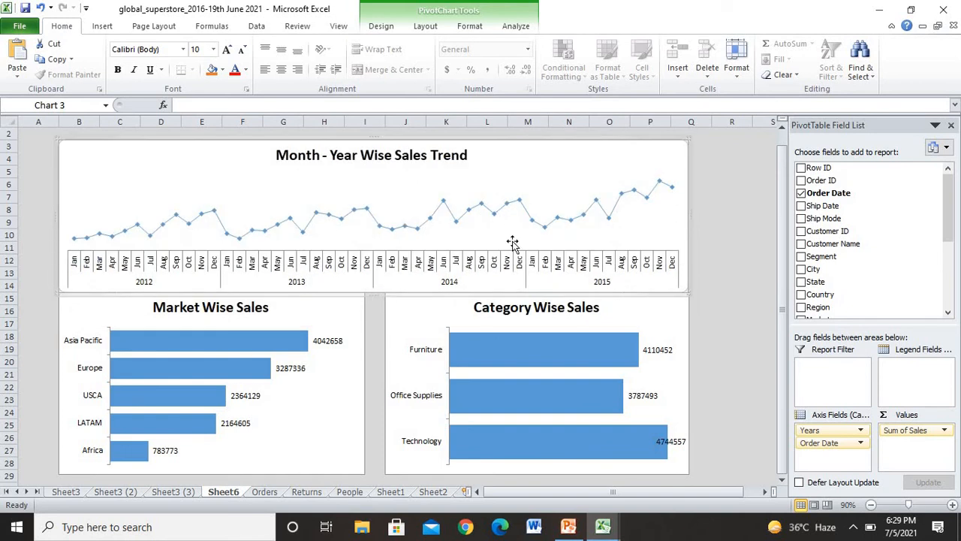
{"action": "left_click", "coordinate": [951, 125]}
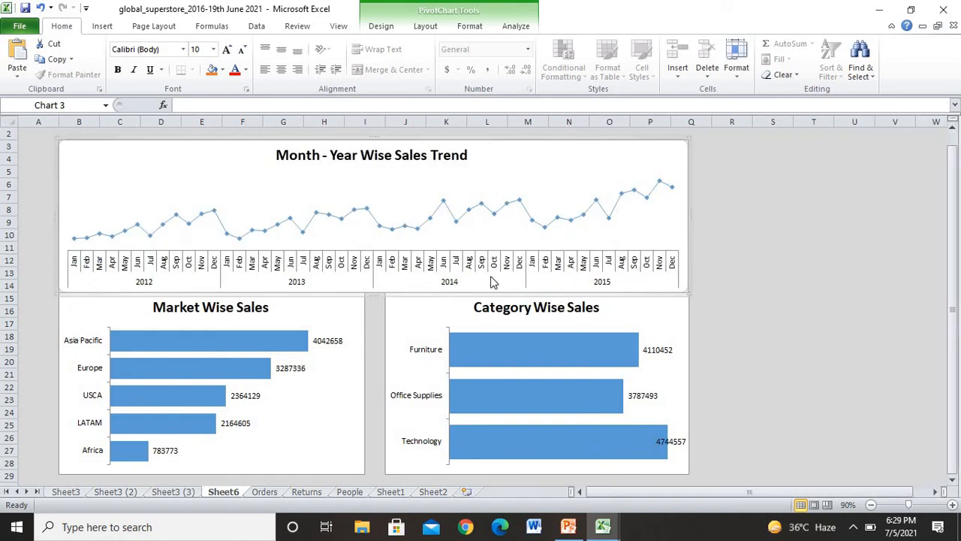
Step: Insert a Segment slicer for the trend chart and place it beside the charts, around columns S to U
{"action": "left_click", "coordinate": [106, 27]}
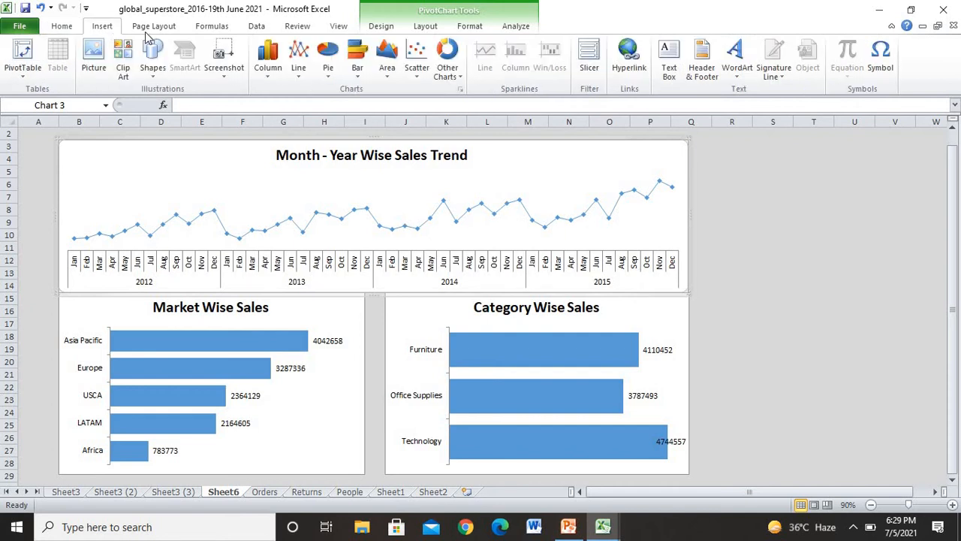
{"action": "left_click", "coordinate": [587, 64]}
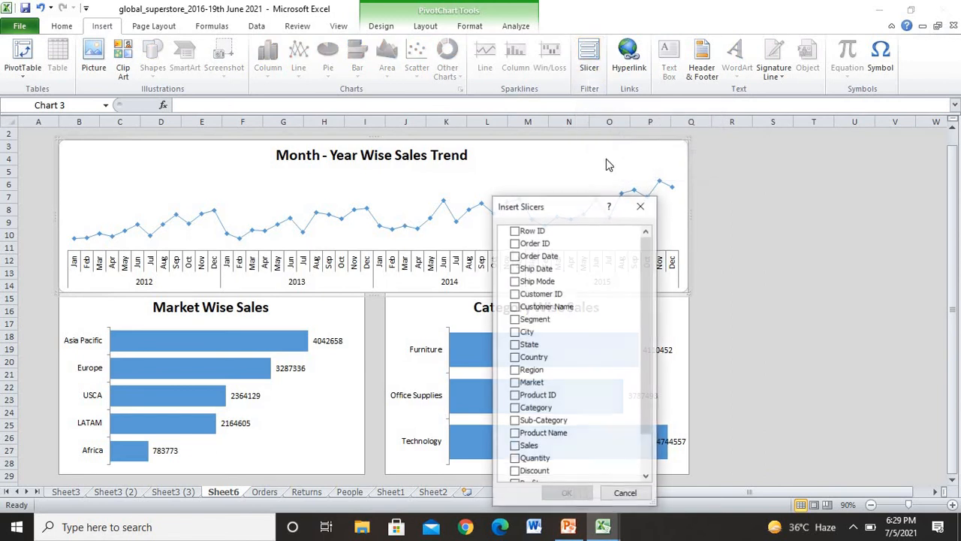
{"action": "left_click", "coordinate": [522, 323]}
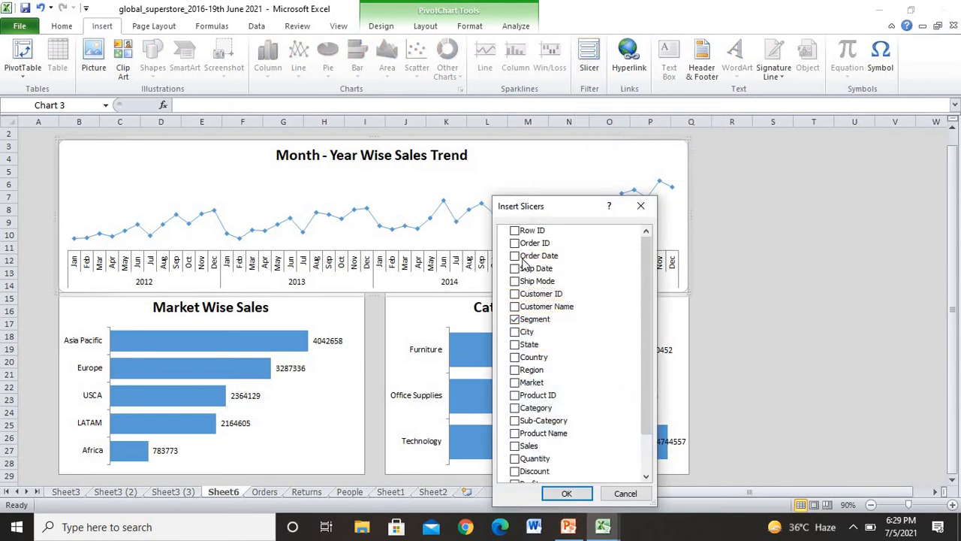
{"action": "left_click", "coordinate": [567, 493]}
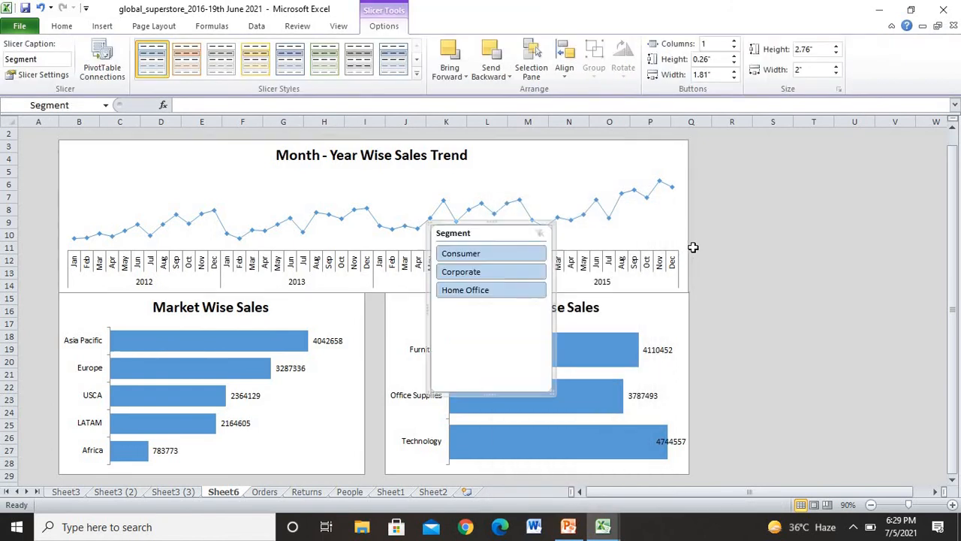
{"action": "left_click_drag", "start_coordinate": [492, 225], "coordinate": [836, 163]}
Step: Filter the Segment slicer by Consumer and by Corporate to check which charts respond
{"action": "left_click", "coordinate": [797, 197]}
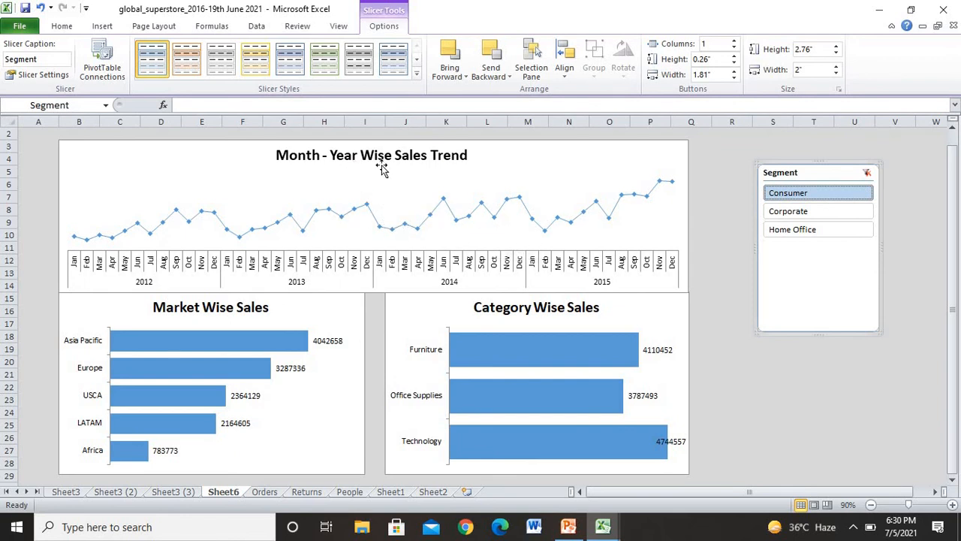
{"action": "left_click", "coordinate": [832, 213]}
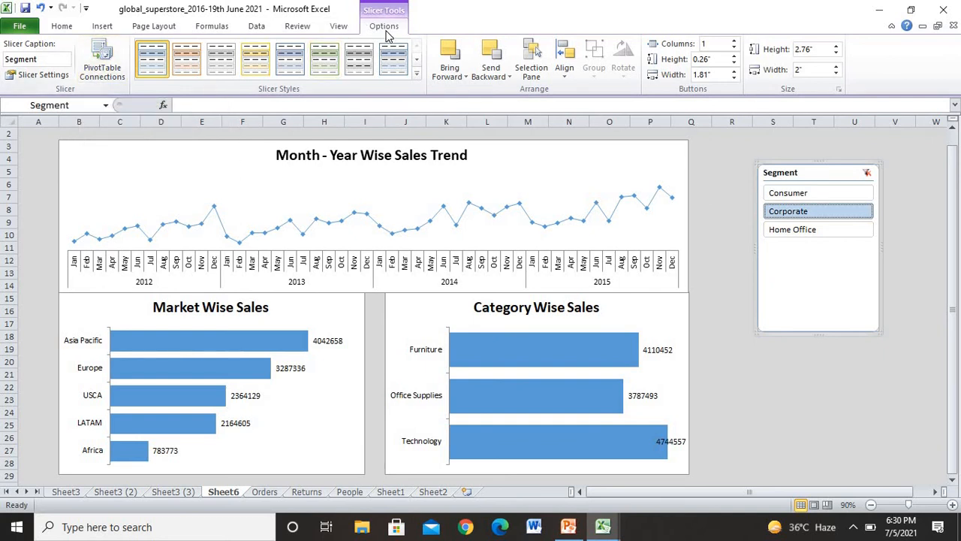
Step: Connect the Segment slicer to the PivotTable on Sheet3 and try to connect the one on Sheet3 (2)
{"action": "left_click", "coordinate": [105, 72]}
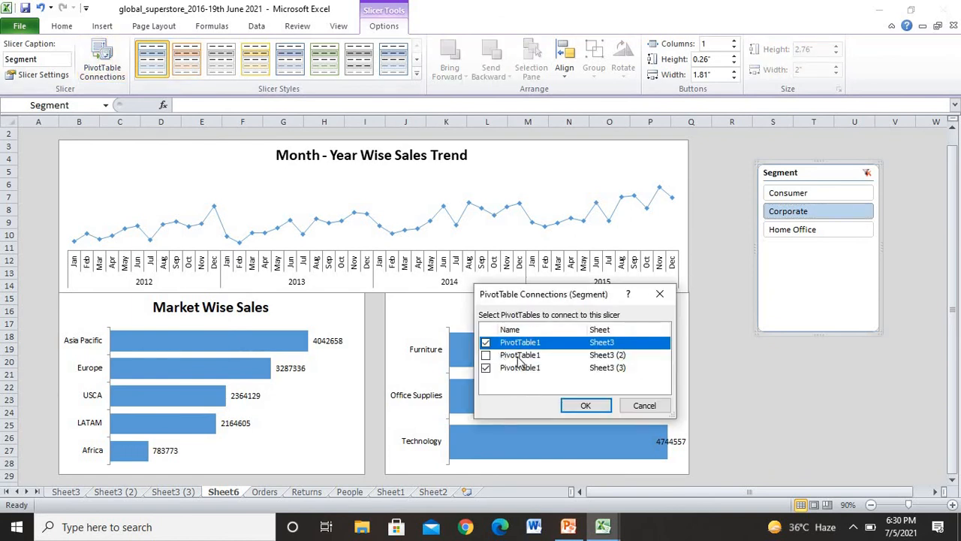
{"action": "left_click", "coordinate": [519, 356]}
{"action": "left_click", "coordinate": [585, 405]}
Step: Switch the Segment slicer between Corporate, Consumer and Home Office to test the updated chart connections
{"action": "left_click", "coordinate": [788, 212]}
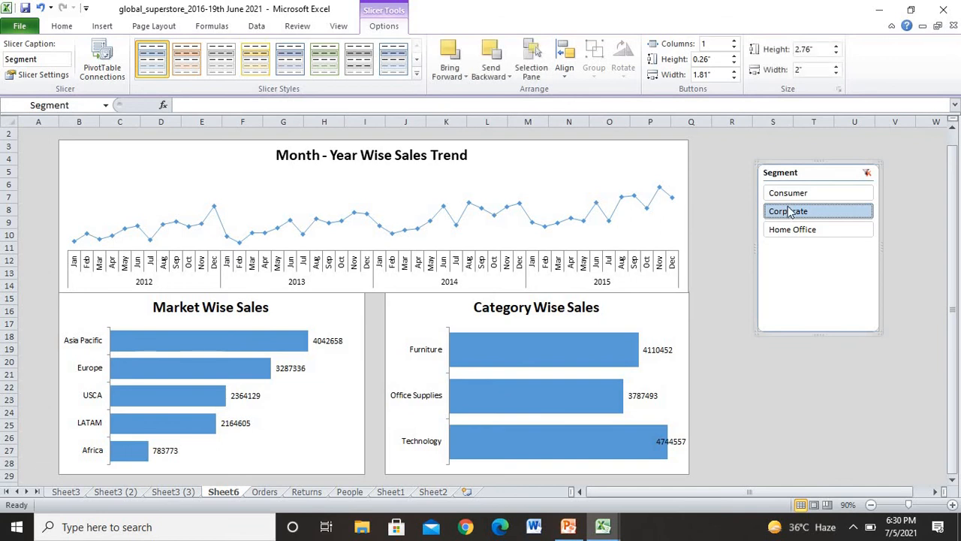
{"action": "left_click", "coordinate": [789, 193]}
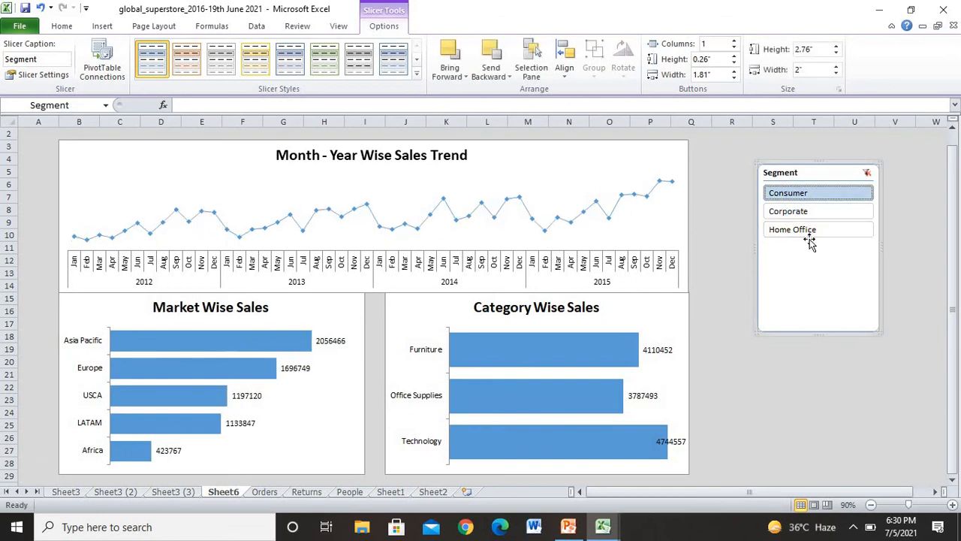
{"action": "left_click", "coordinate": [802, 213]}
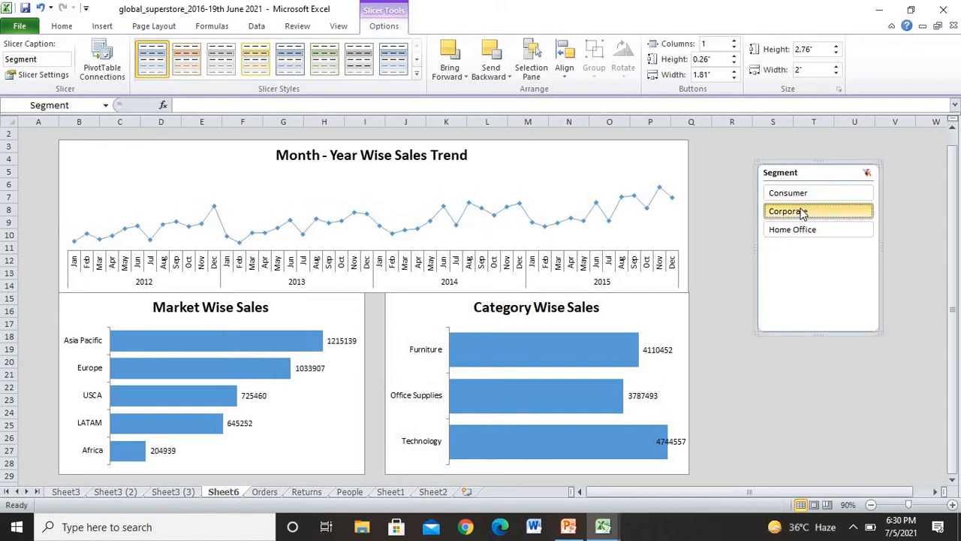
{"action": "left_click", "coordinate": [802, 234]}
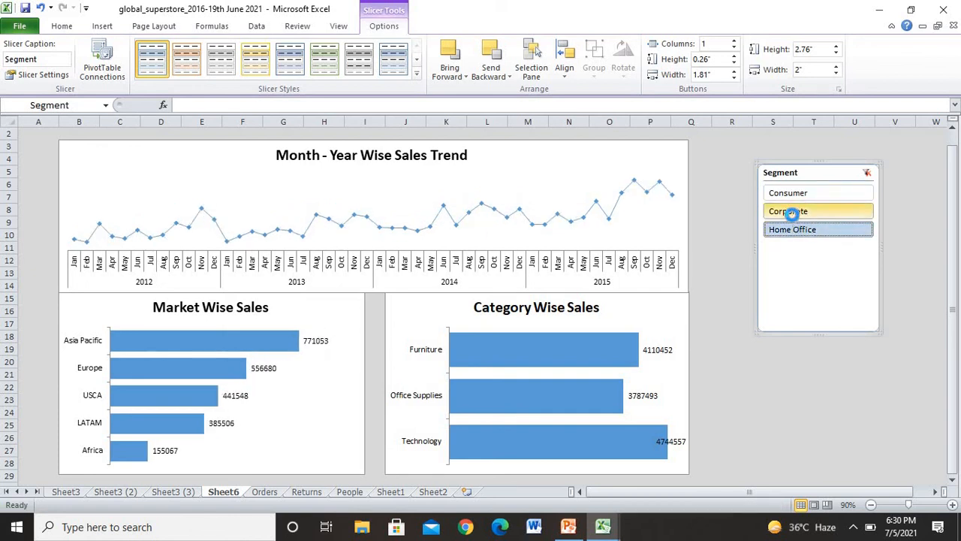
Step: Try the Segment slicer on Corporate and Consumer, clearing its filter at the end, and shorten the slicer to 1.35" high
{"action": "left_click", "coordinate": [796, 216]}
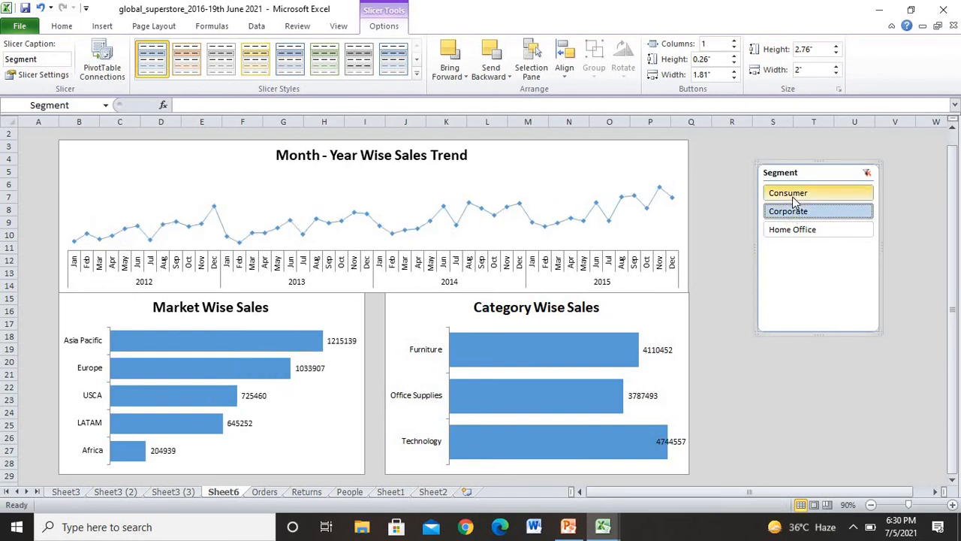
{"action": "left_click", "coordinate": [796, 193]}
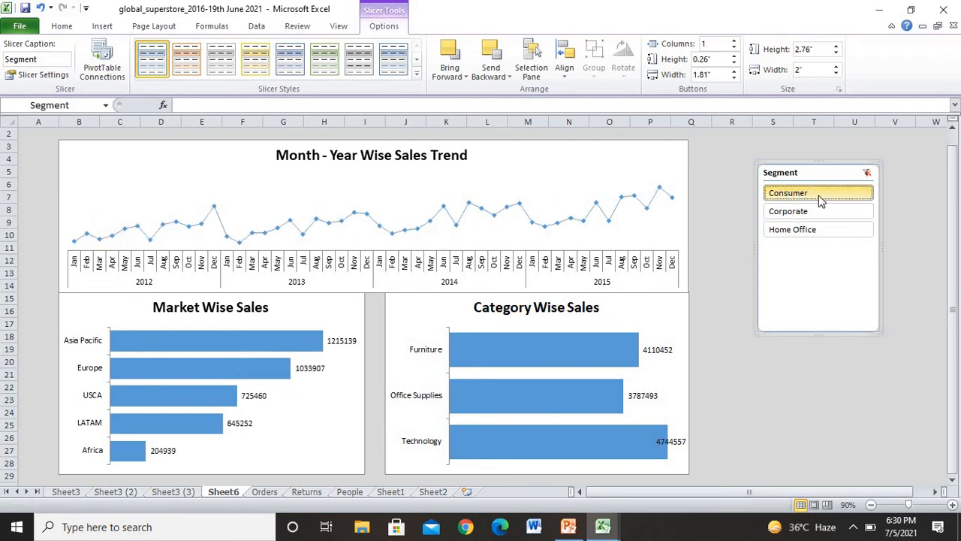
{"action": "left_click", "coordinate": [867, 173]}
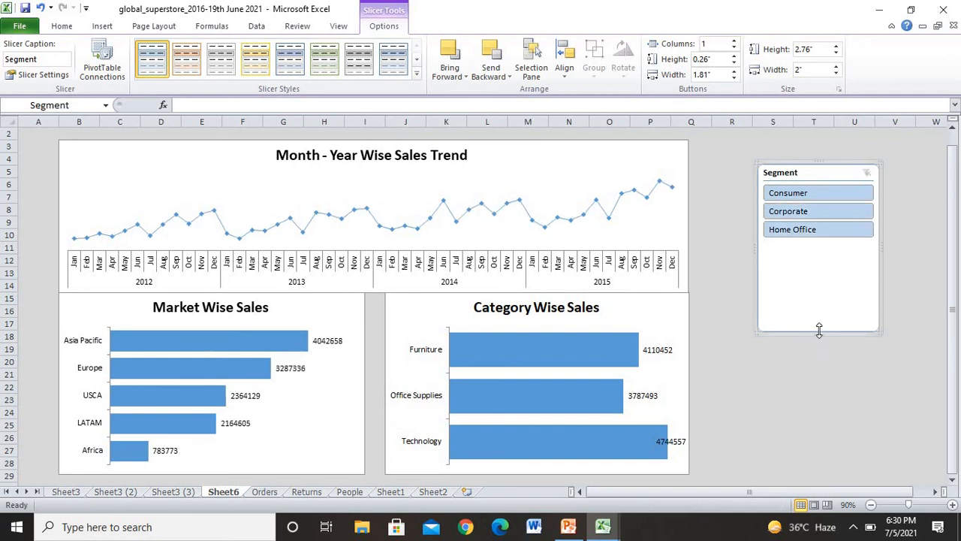
{"action": "left_click_drag", "start_coordinate": [819, 331], "coordinate": [803, 248]}
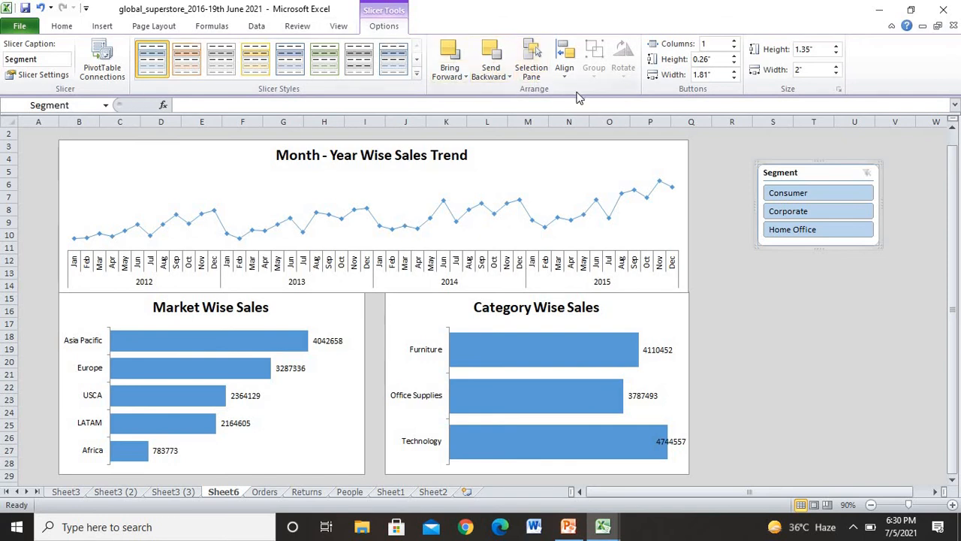
{"action": "left_click", "coordinate": [102, 26]}
{"action": "left_click", "coordinate": [589, 66]}
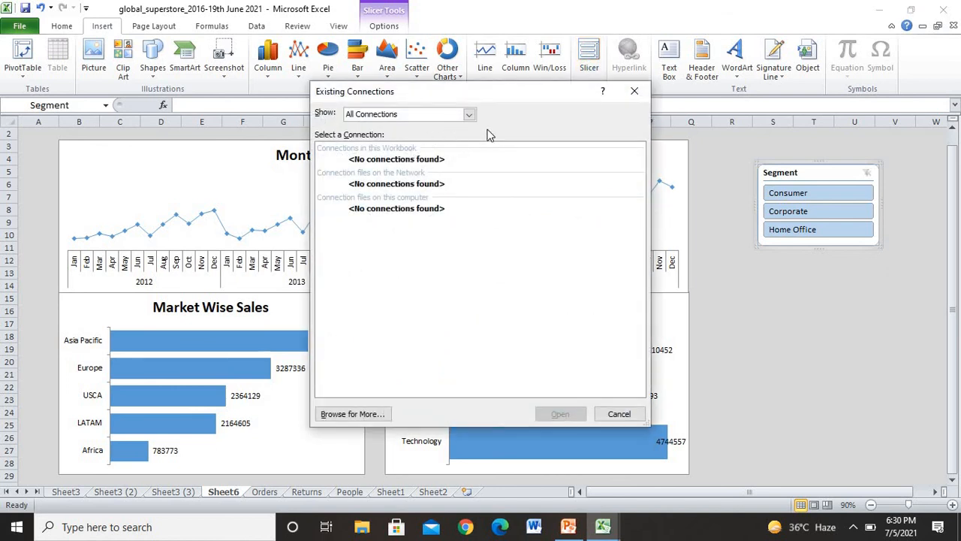
{"action": "left_click", "coordinate": [635, 91]}
{"action": "left_click", "coordinate": [800, 373]}
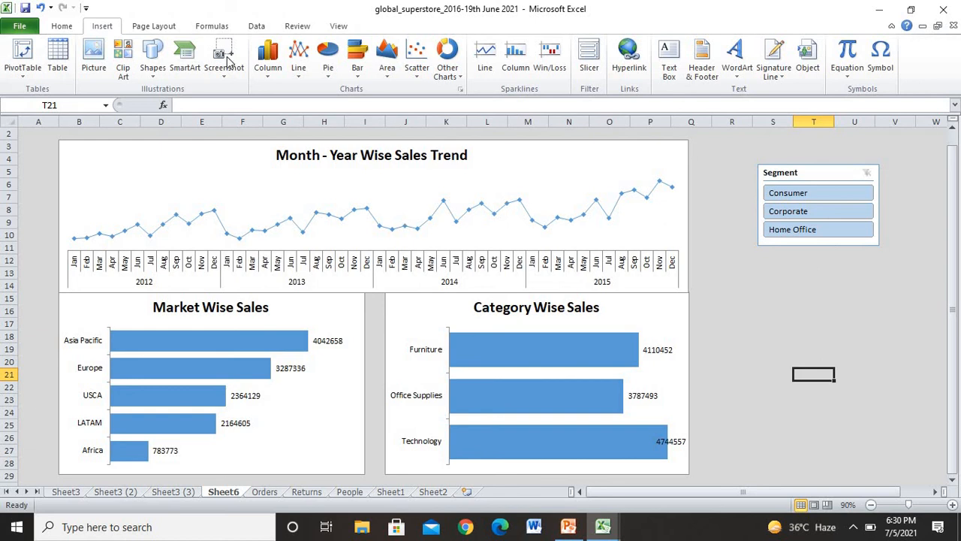
{"action": "left_click", "coordinate": [590, 64]}
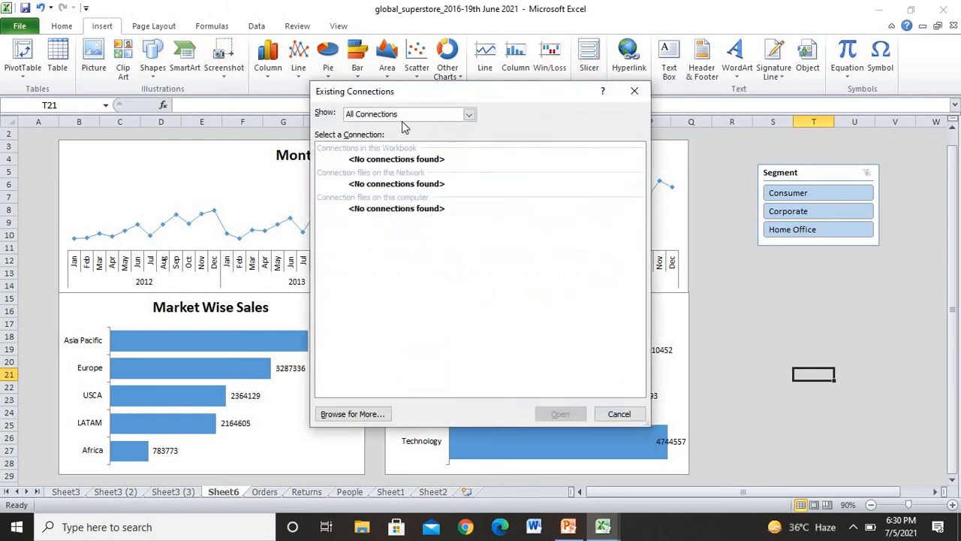
{"action": "left_click", "coordinate": [470, 118]}
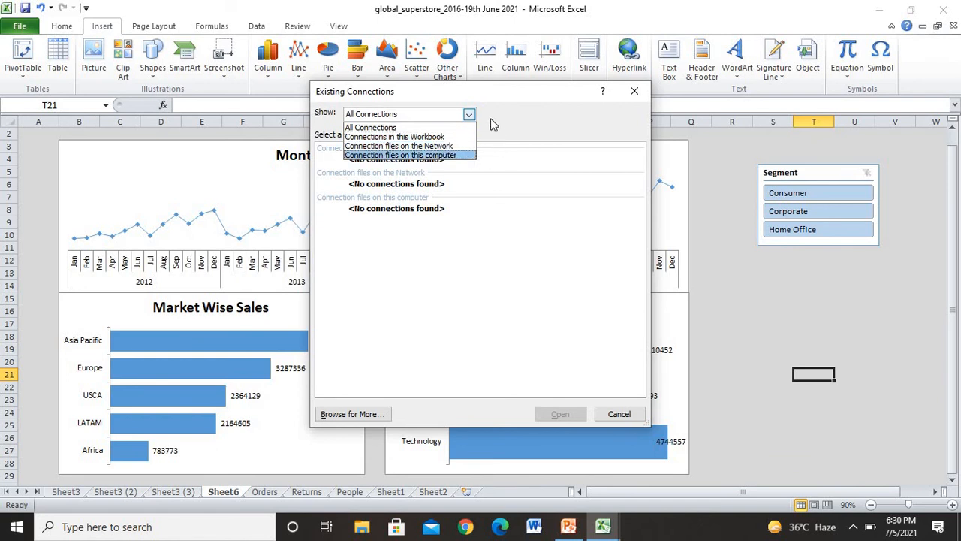
{"action": "left_click", "coordinate": [412, 136]}
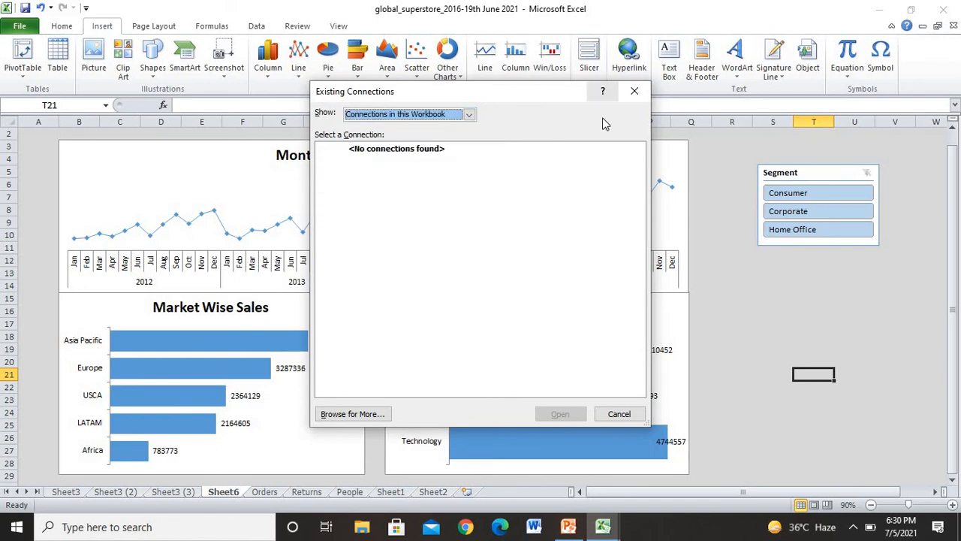
{"action": "left_click", "coordinate": [635, 91]}
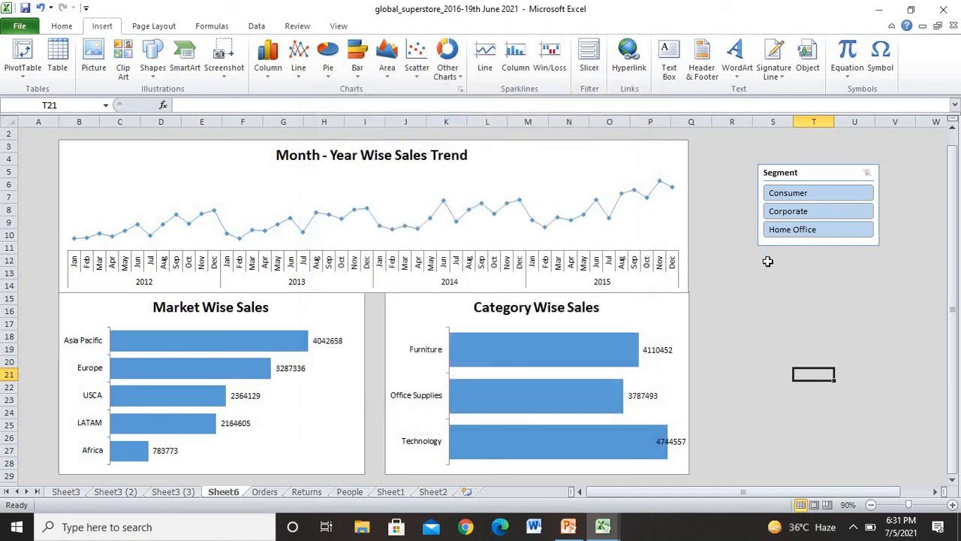